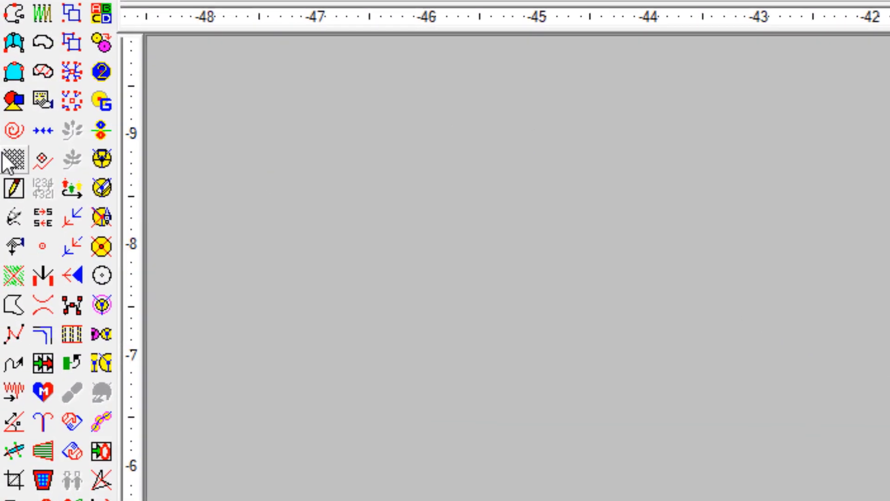
Draw a cross-stitch canvas about 142.5 × 77.5 mm and detach the Canvas tools so they float beside the grid.
left_click(4, 155)
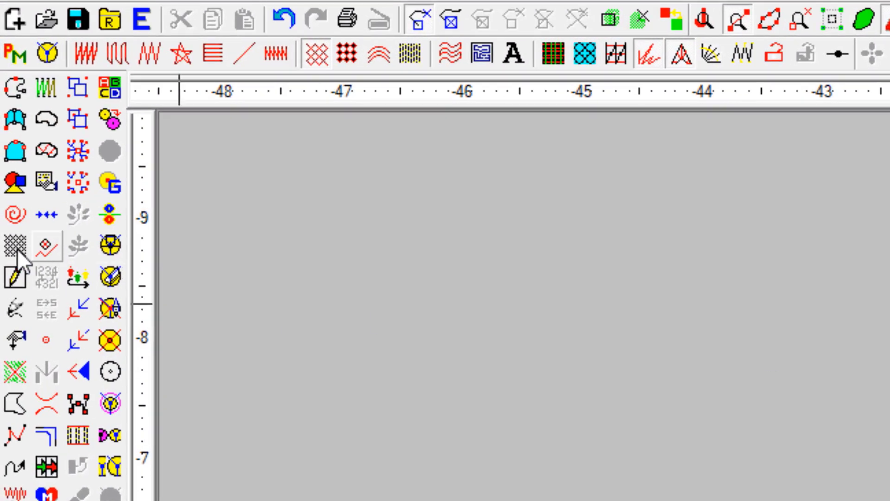
left_click(18, 249)
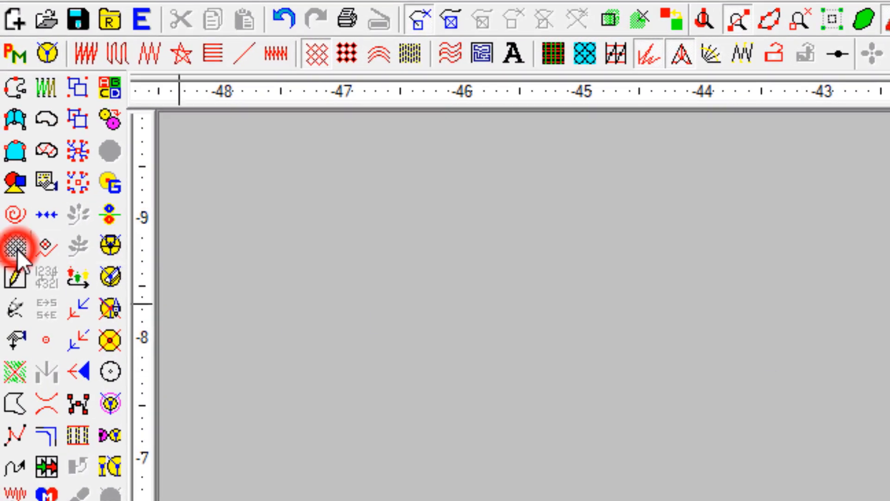
left_click_drag(192, 105, 771, 420)
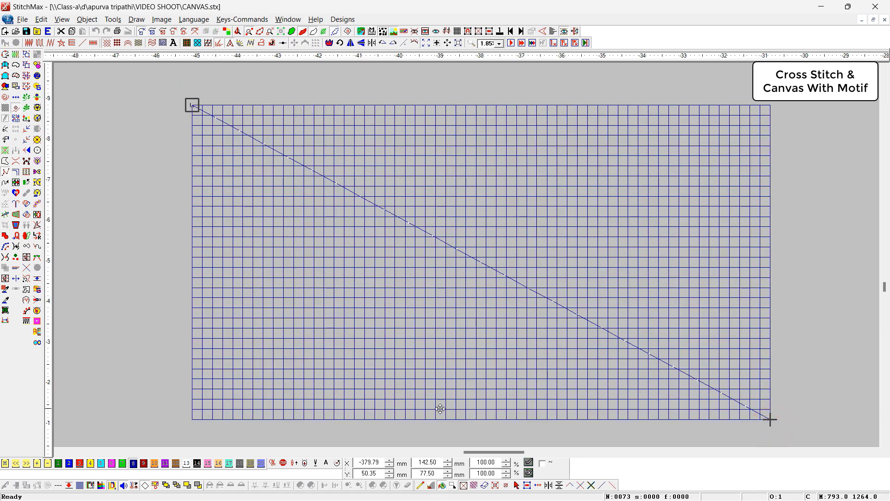
left_click(602, 483)
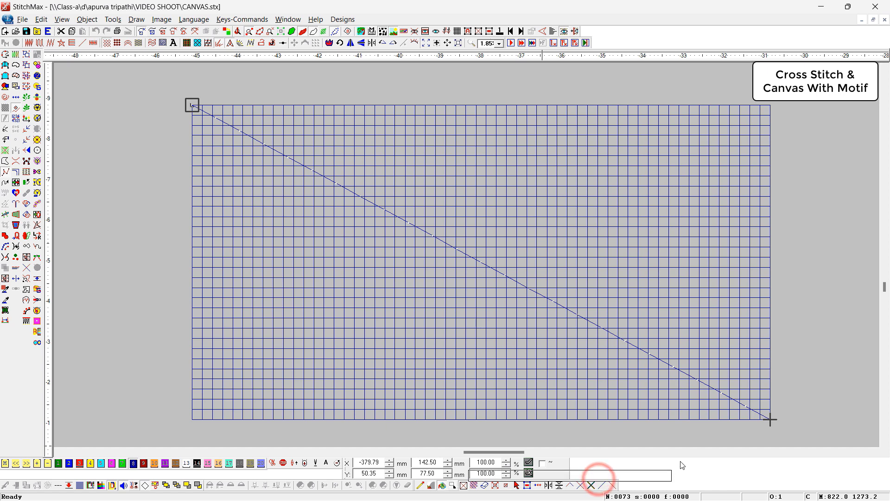
left_click_drag(791, 405, 794, 390)
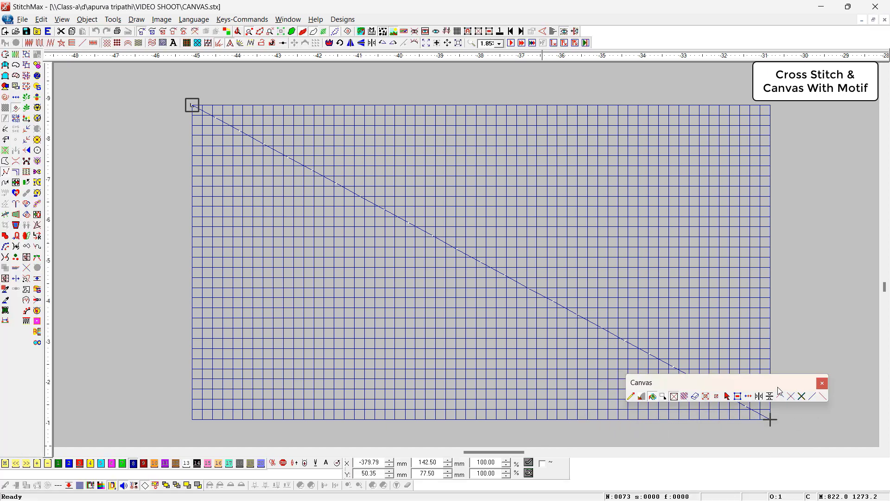
Draw four rectangular cross-stitch blocks across the upper and right parts of the canvas in Cross Stitch pencil mode.
left_click(632, 397)
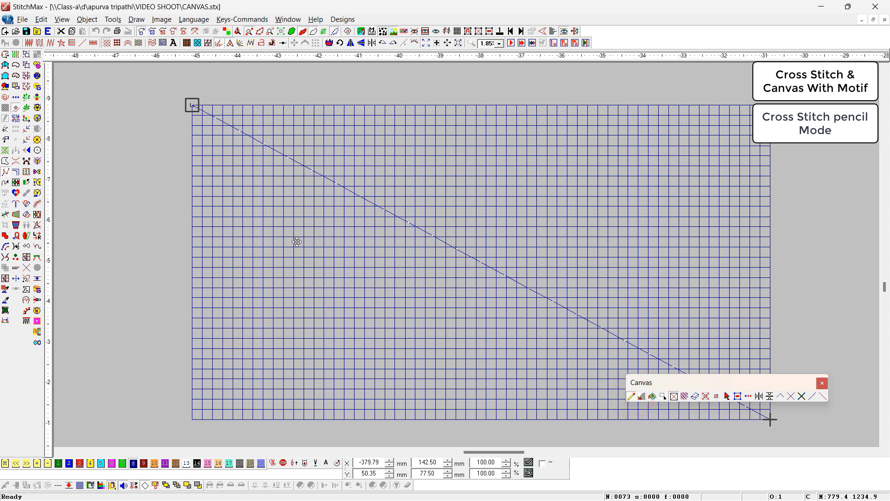
left_click(238, 154)
left_click_drag(239, 158, 305, 266)
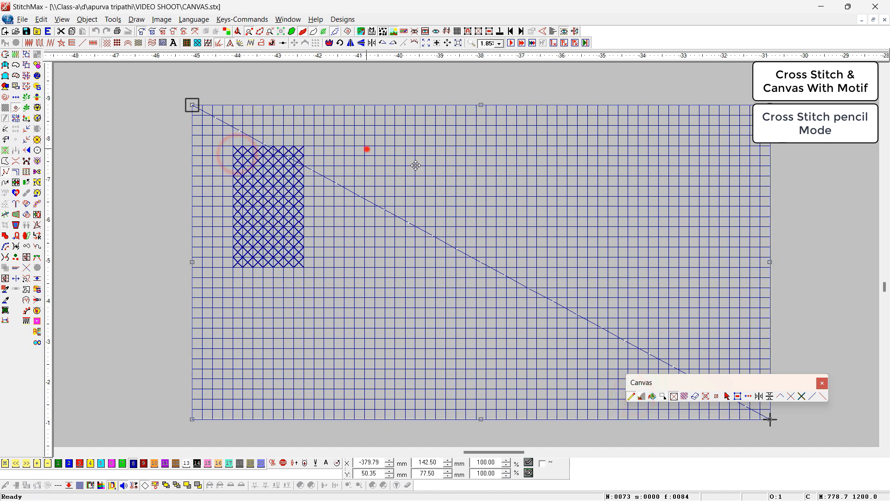
left_click_drag(368, 147, 656, 307)
left_click_drag(691, 216, 730, 308)
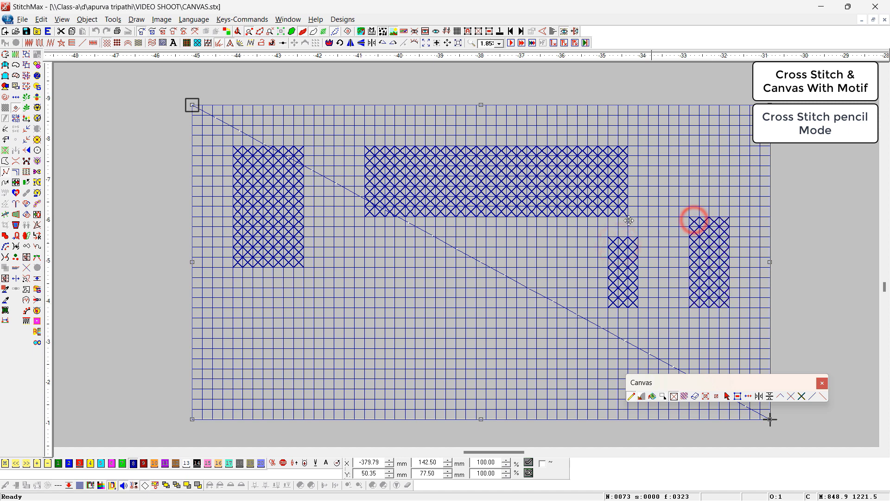
Clear rectangular areas of crosses inside the tall left block and the wide upper block with the pencil.
left_click_drag(385, 165, 436, 205)
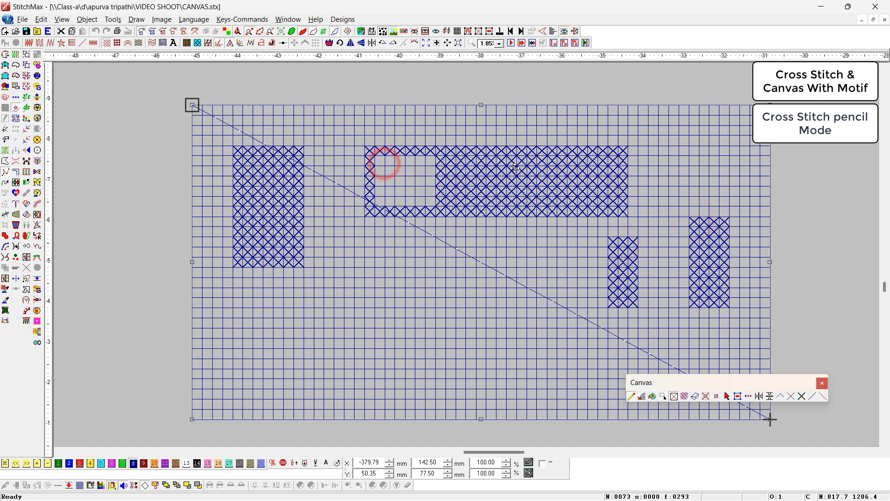
left_click_drag(511, 164, 567, 216)
left_click_drag(260, 170, 294, 245)
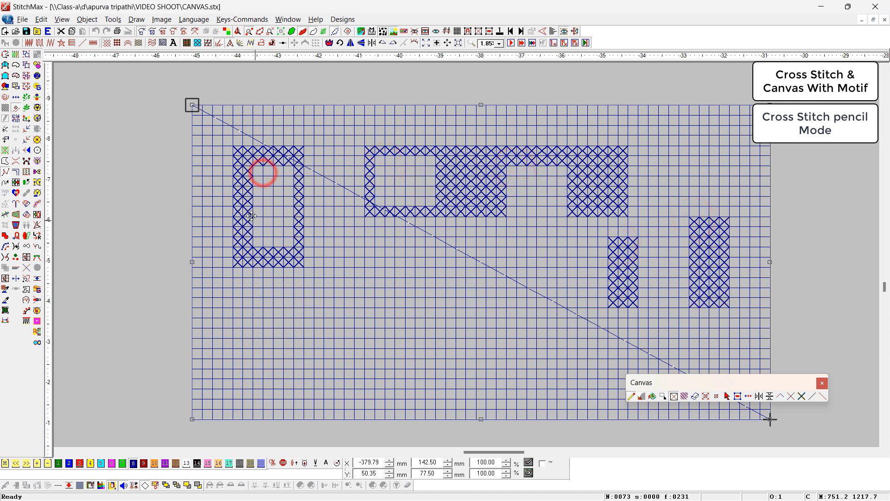
left_click_drag(247, 185, 261, 239)
left_click_drag(582, 183, 598, 204)
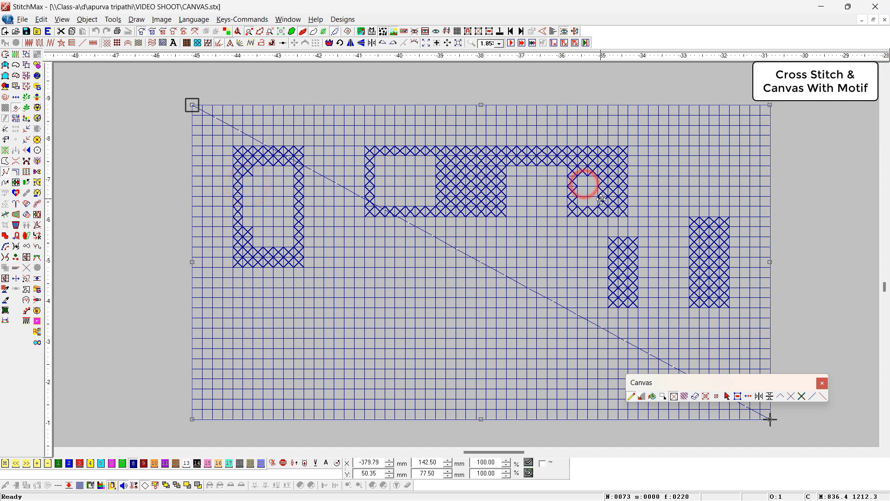
Paint a cross-stitch block in the lower middle of the canvas in Brush Mode, and clear two rectangular openings inside it with the pencil.
left_click(641, 397)
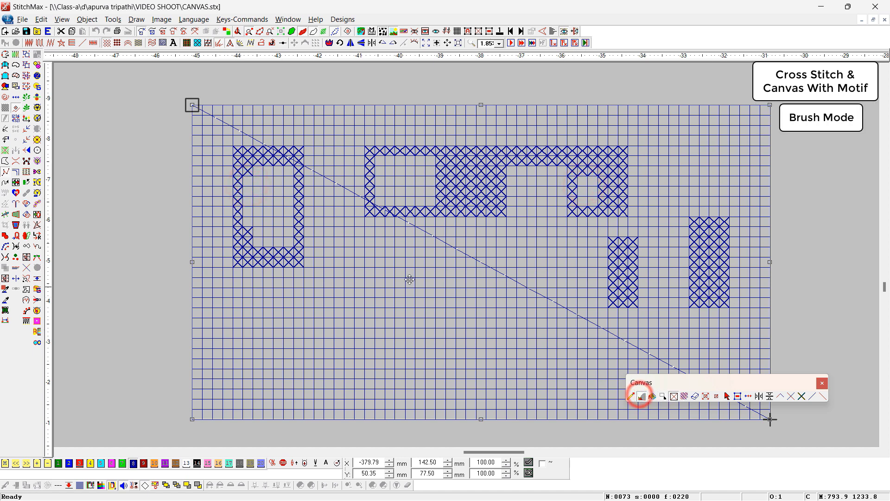
left_click(394, 278)
left_click(400, 290)
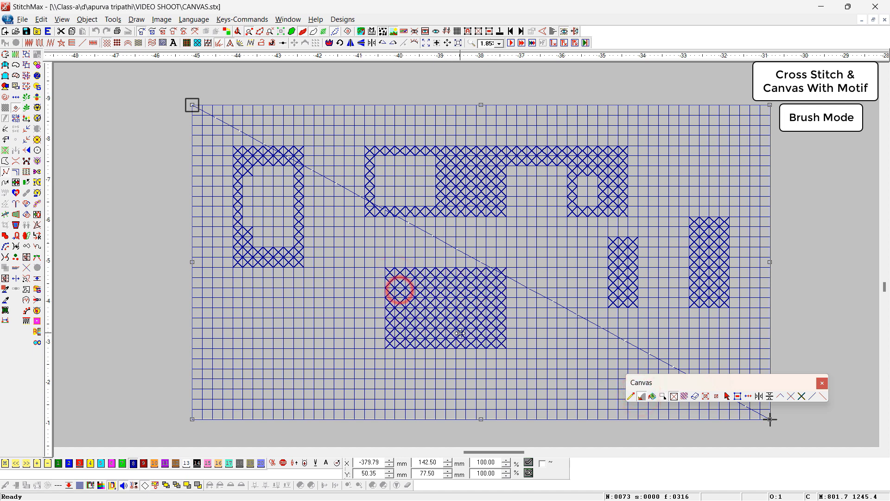
left_click(391, 297)
left_click(424, 296)
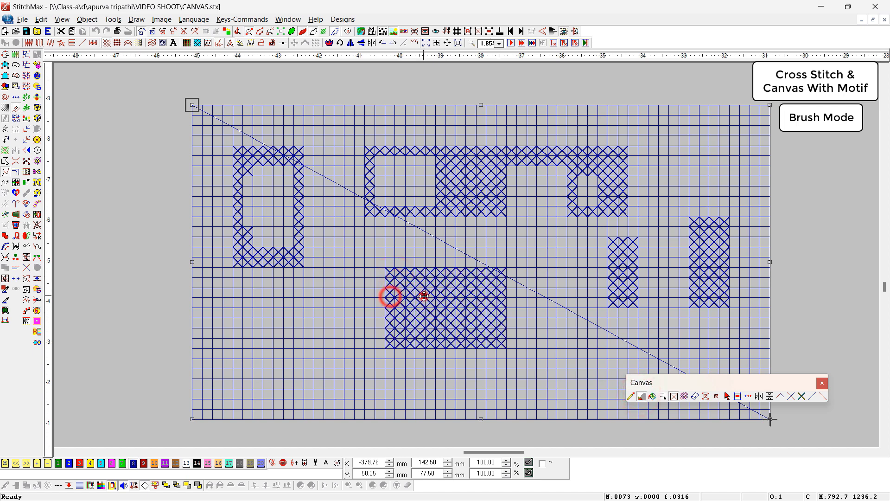
left_click(416, 319)
left_click(443, 284)
left_click(466, 333)
left_click(421, 297)
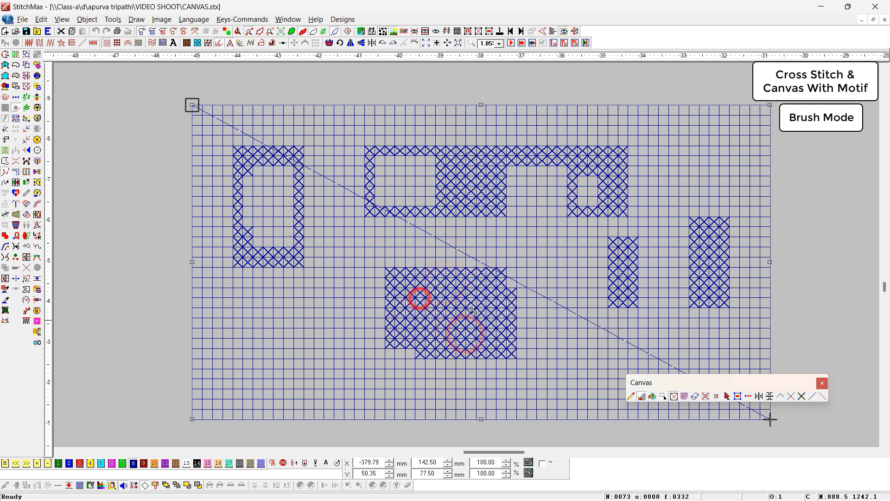
left_click(631, 396)
left_click_drag(407, 295, 493, 340)
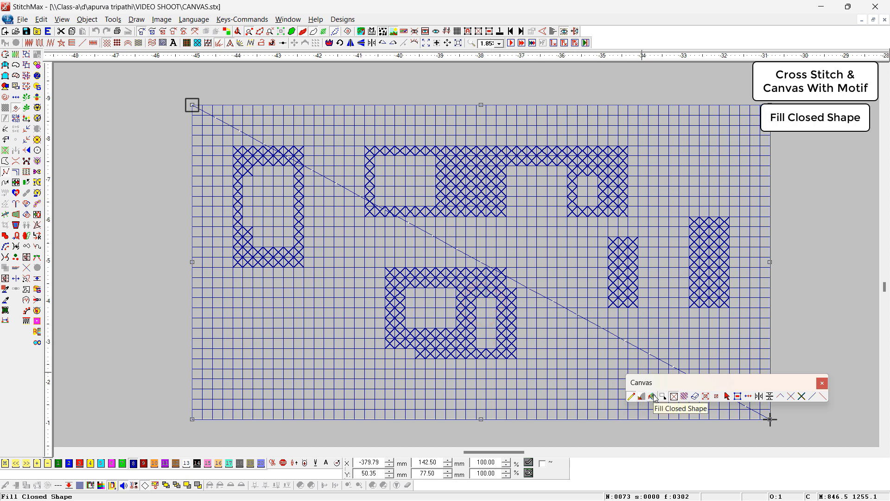
Draw a second canvas about 102.5 × 45 mm below the first and fill it entirely with crosses using Fill Closed Shape.
scroll(390, 339, "down", 5)
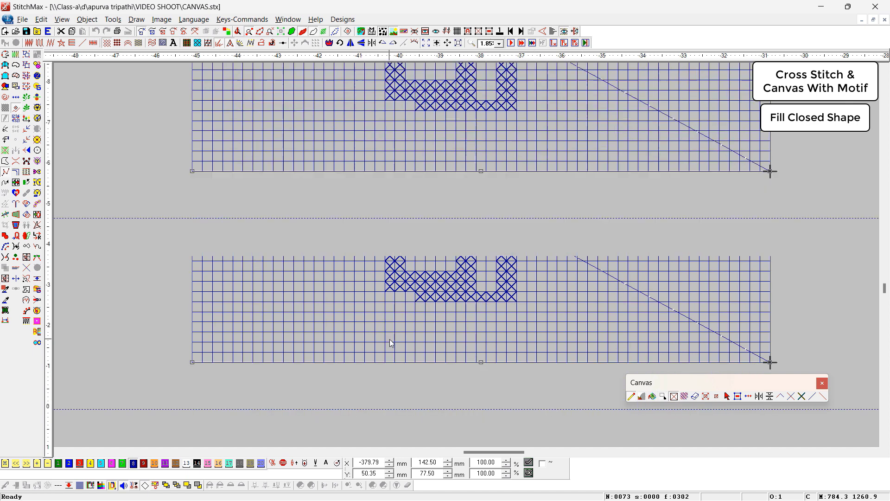
left_click(179, 153)
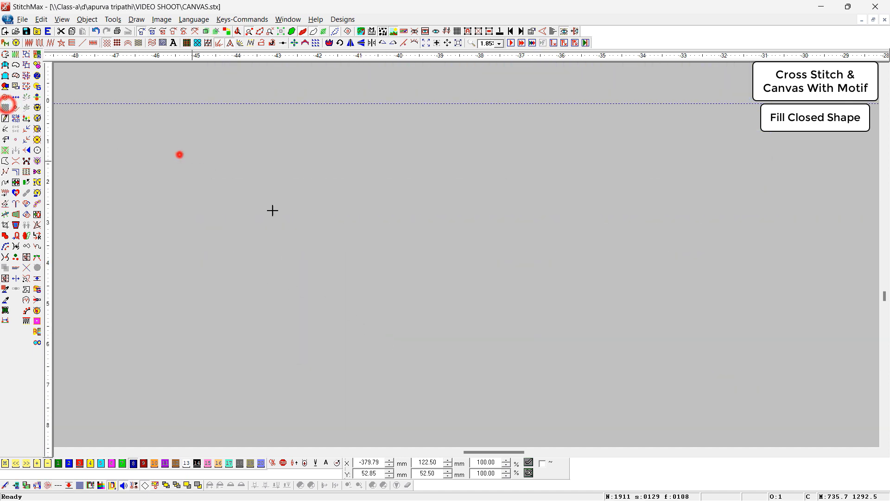
left_click(597, 338)
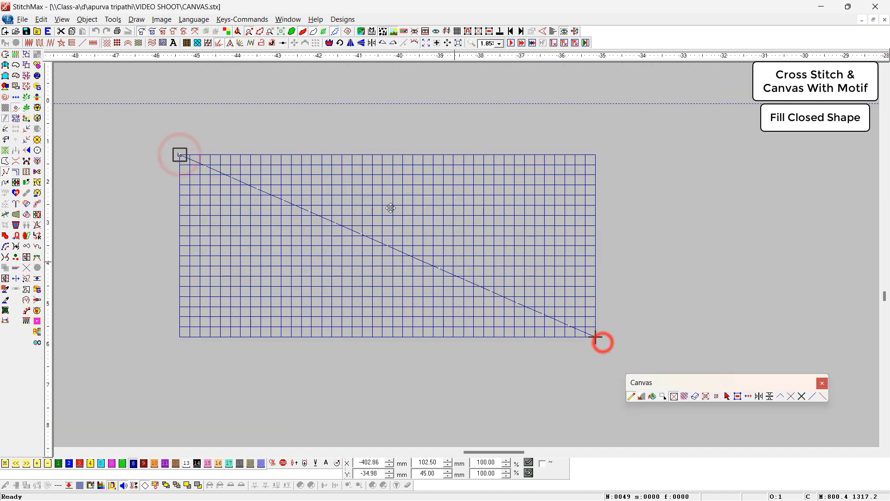
left_click(652, 397)
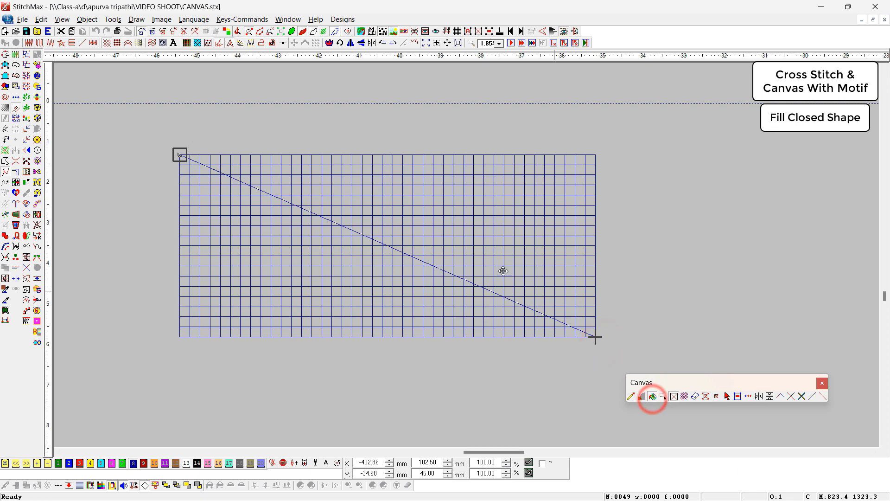
left_click(276, 291)
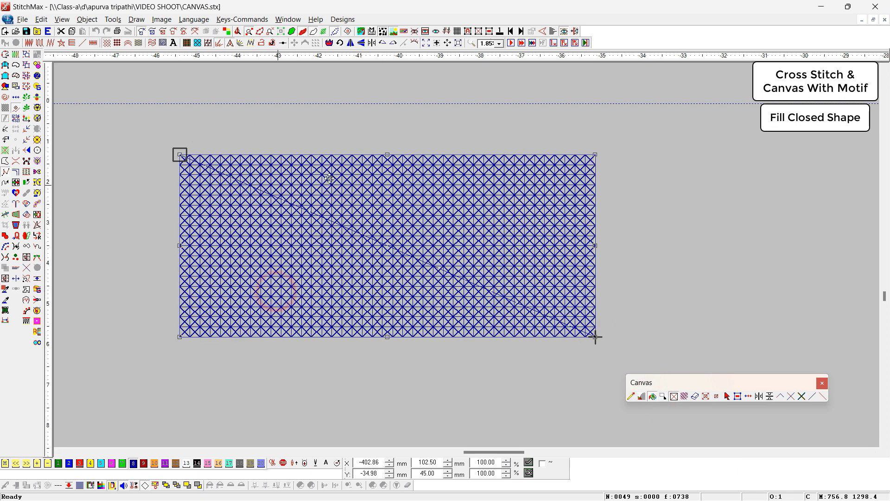
key("Escape")
Reopen the first canvas for editing and select a rectangle around the wide upper block with Select Cross By Rectangle.
left_click(397, 243)
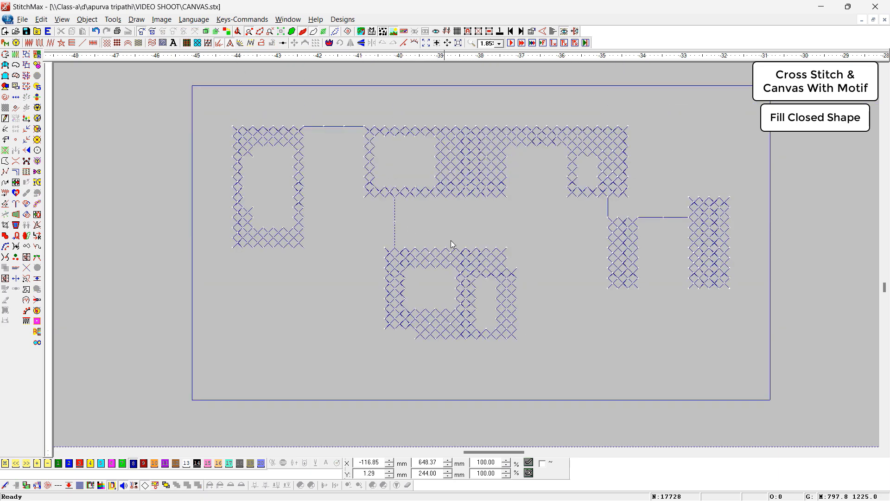
left_click(441, 188)
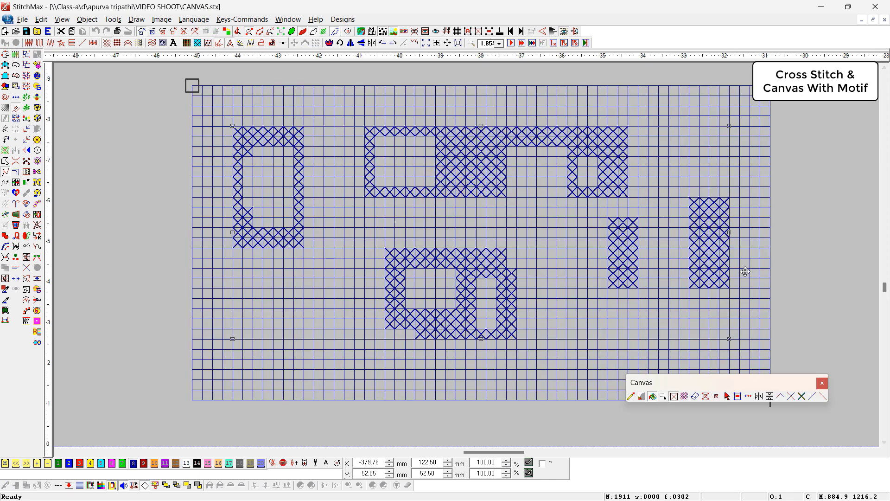
left_click(663, 397)
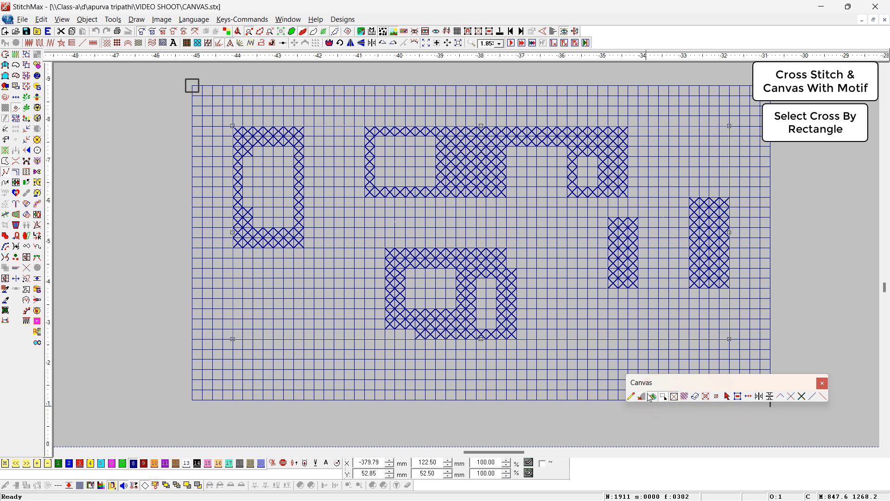
left_click(631, 397)
mouse_move(355, 113)
left_mouse_down()
mouse_move(592, 229)
mouse_move(646, 238)
mouse_move(656, 223)
mouse_move(667, 236)
left_mouse_up()
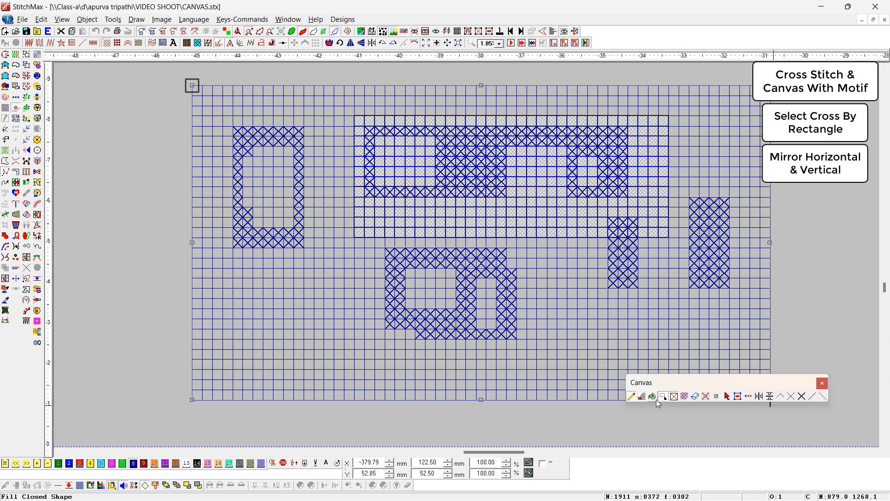
Mirror the selected crosses horizontally, vertically and horizontally again, and erase the selection's contents.
left_click(759, 397)
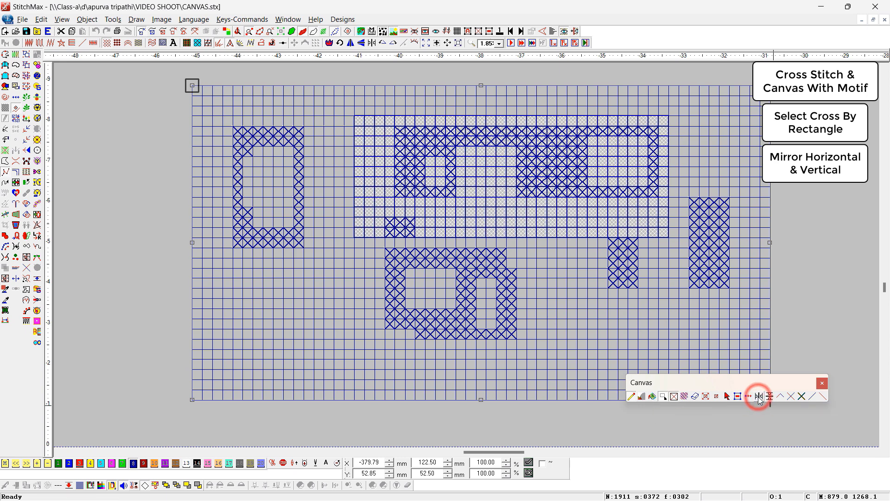
left_click(769, 398)
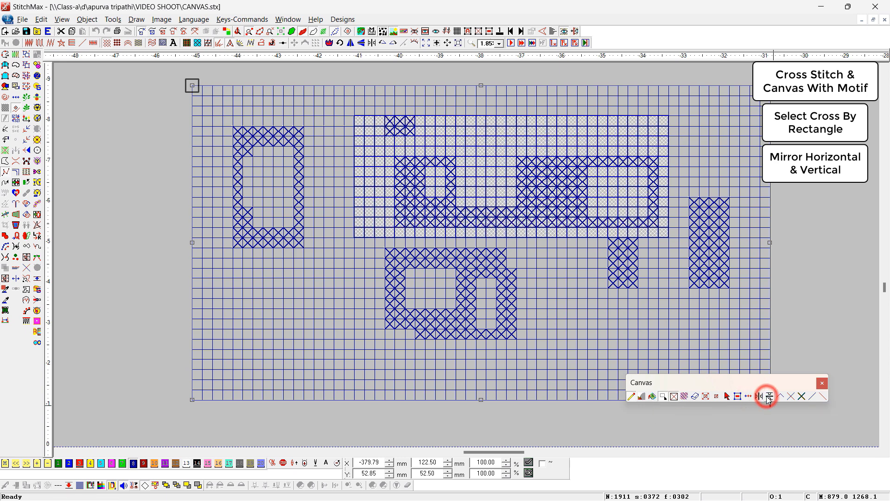
left_click(761, 399)
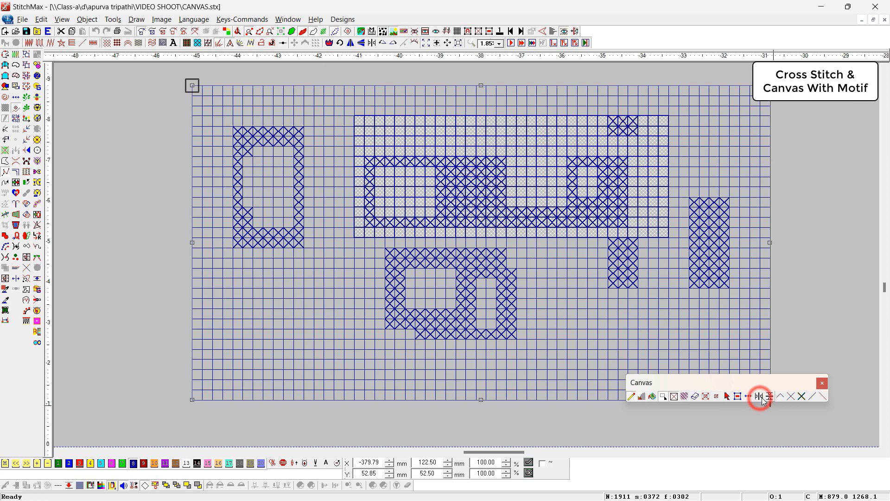
left_click(696, 397)
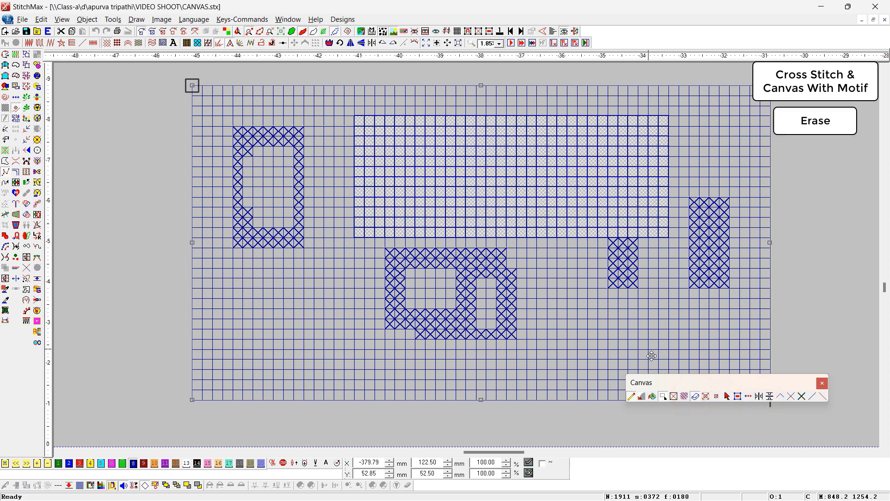
Place seven single crosses in scattered cells at the canvas's lower right with Draw Cross Stitch.
left_click(667, 396)
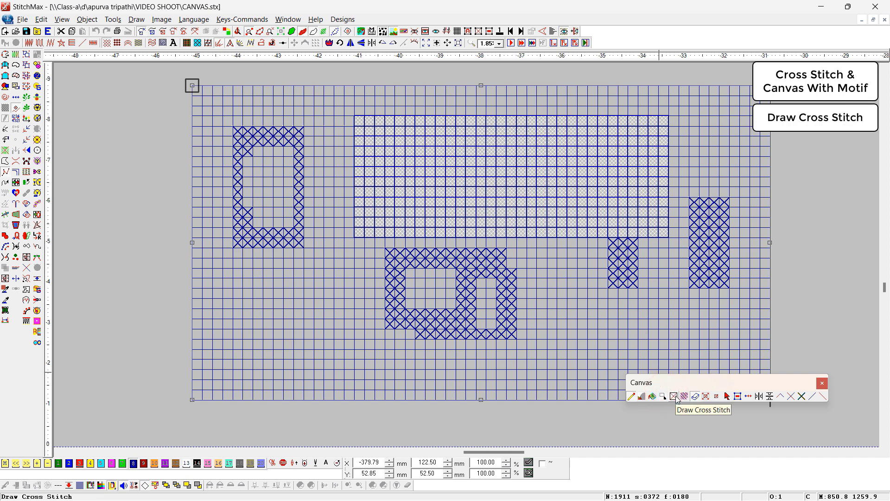
left_click(674, 396)
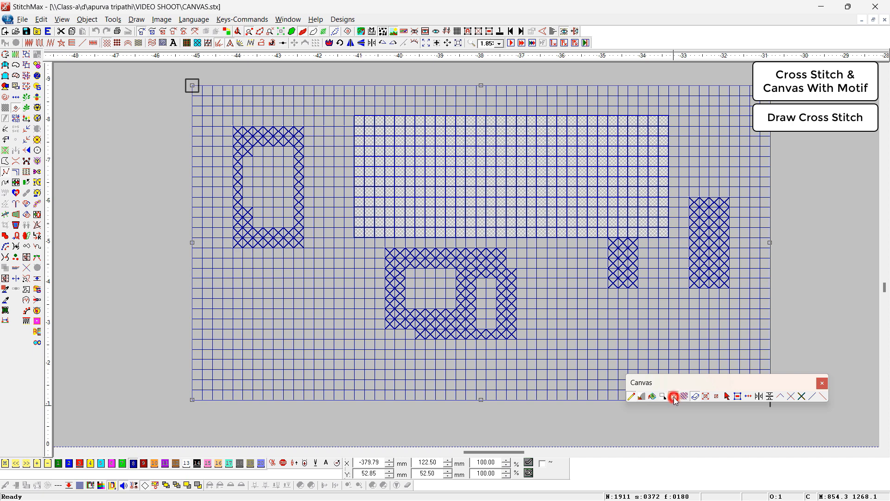
left_click(633, 334)
left_click(654, 344)
left_click(674, 334)
left_click(704, 344)
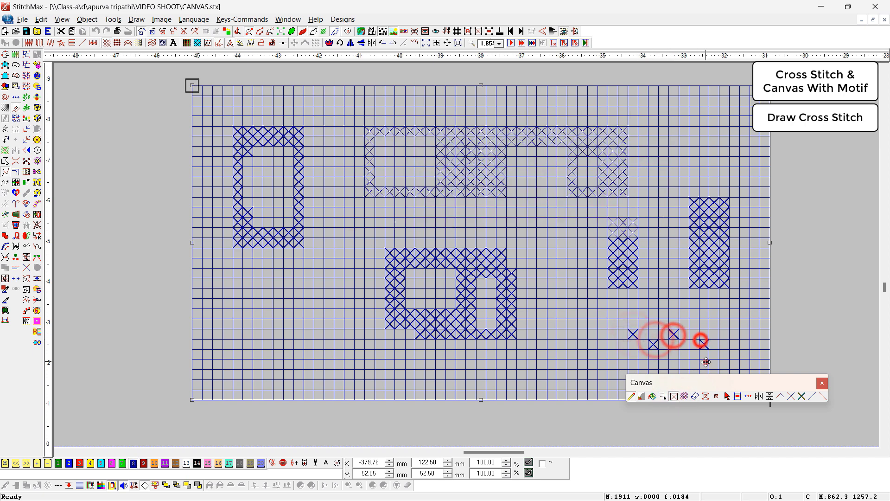
left_click(704, 364)
left_click(674, 303)
left_click(643, 314)
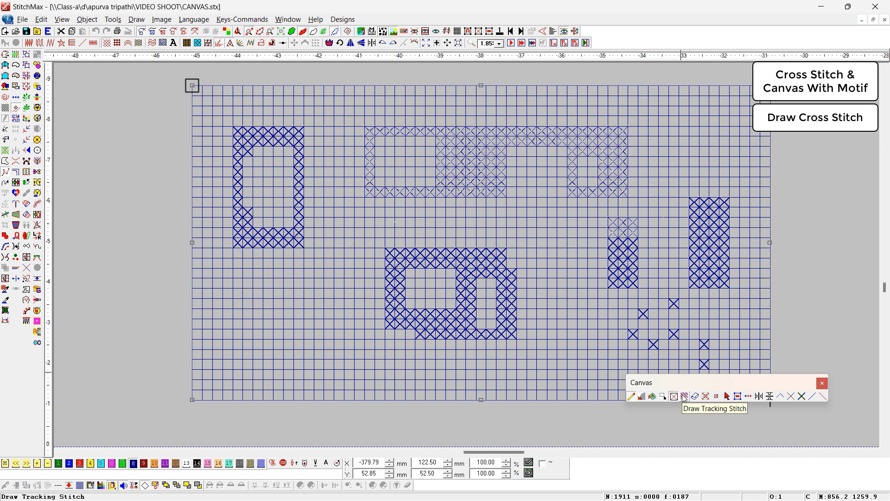
Draw tracking stitches in scattered cells and small blocks across the canvas's lower part, between the cross outline and the single crosses.
left_click(684, 396)
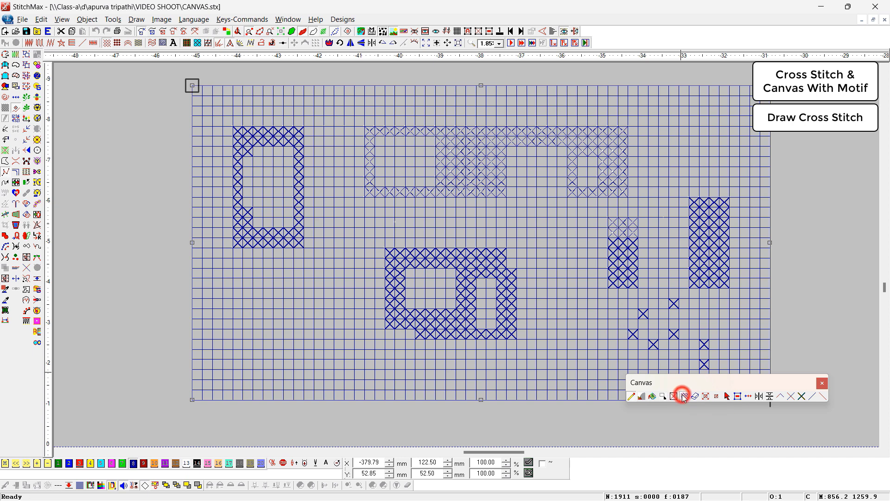
left_click(549, 261)
left_click(566, 314)
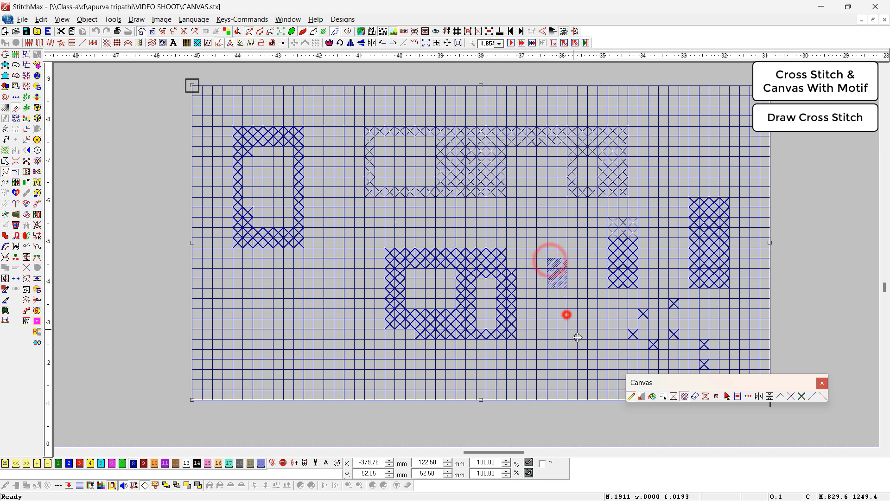
left_click(621, 357)
left_click(620, 339)
left_click(609, 350)
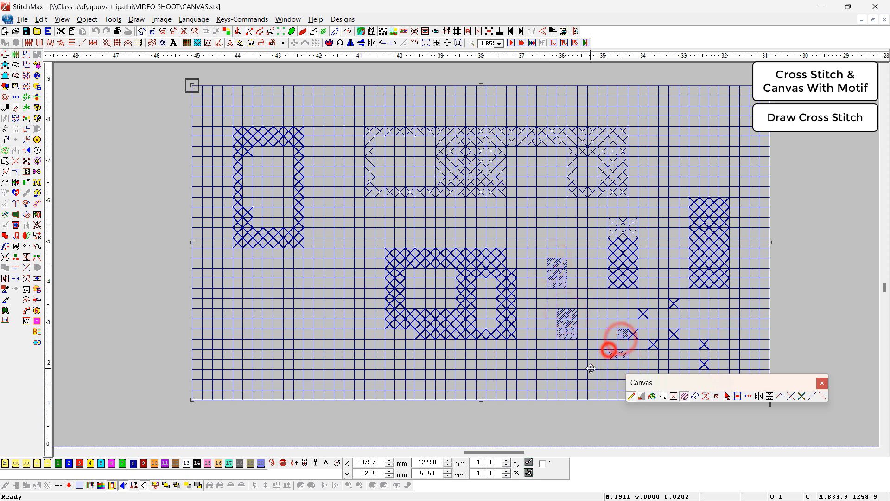
left_click(591, 366)
left_click(562, 383)
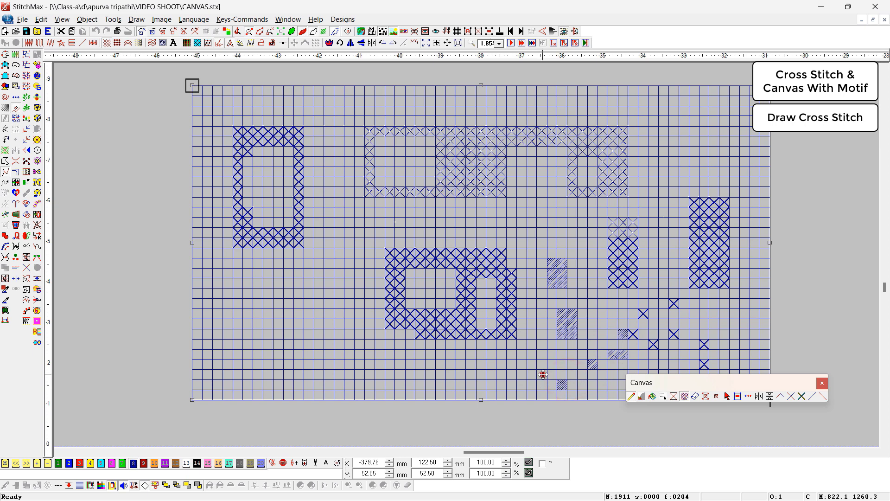
left_click(542, 374)
left_click(564, 374)
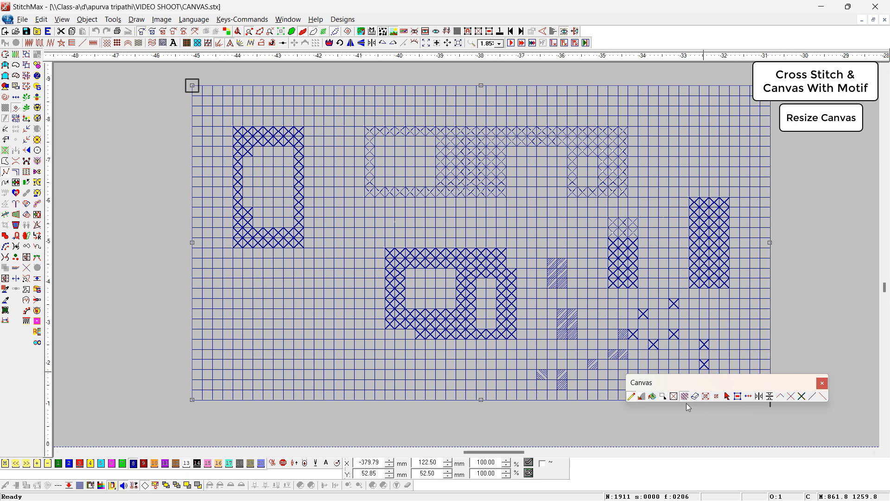
Resize the canvas to 40 cells horizontally, anchored Top Left with cell size unchanged, and fit it to the filled area.
left_click(706, 397)
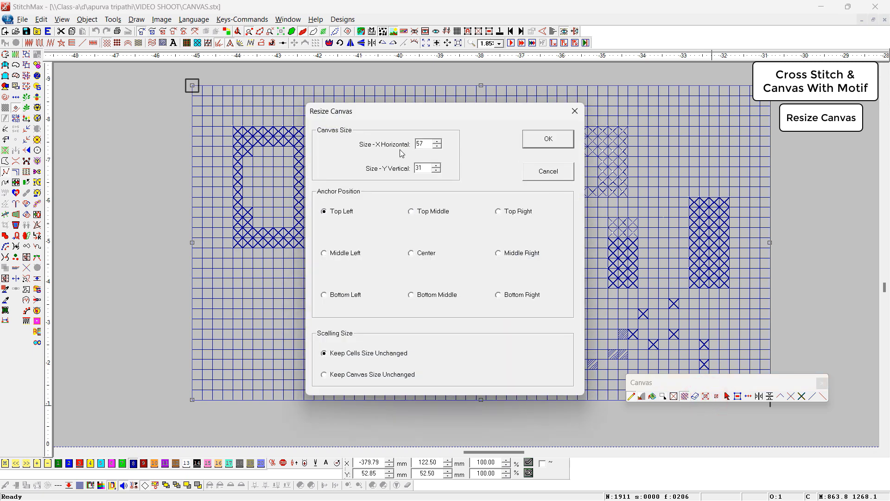
double_click(429, 144)
key("Return")
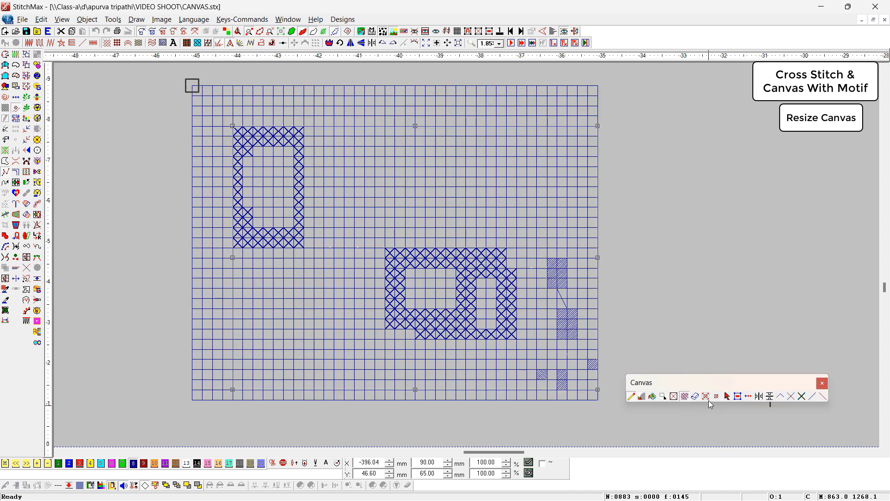
left_click(706, 397)
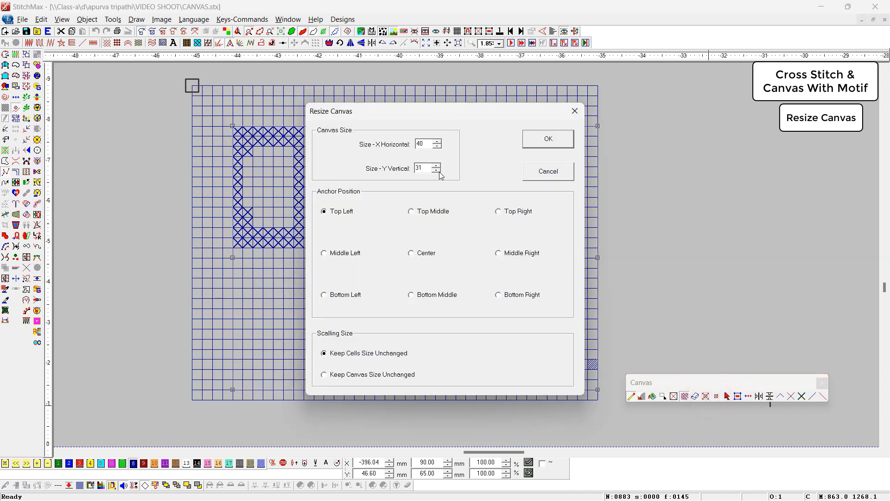
left_click(575, 112)
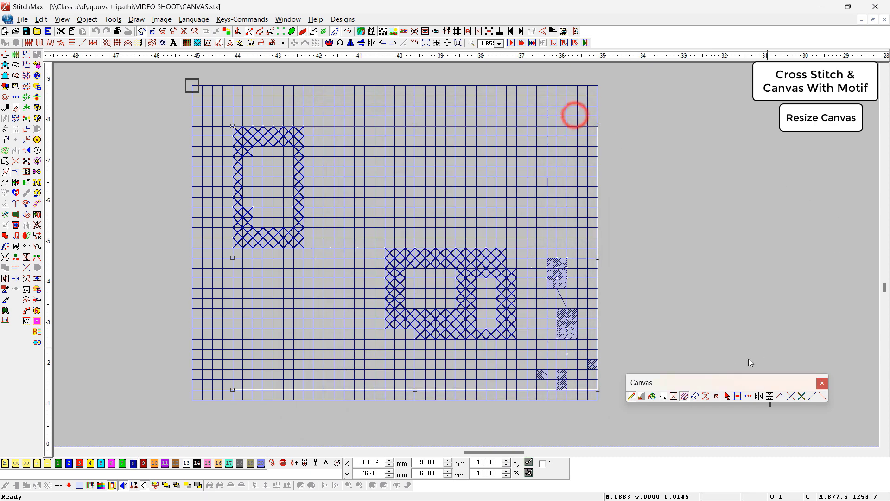
left_click(718, 397)
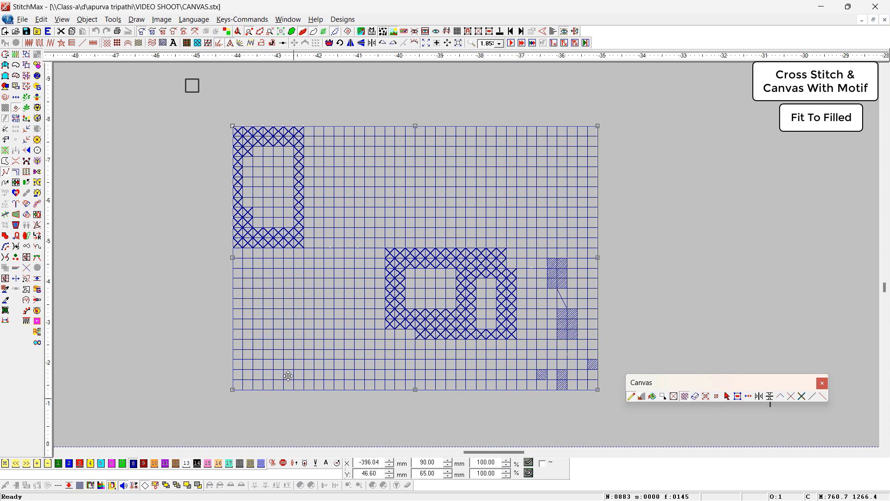
Select all filled points on the canvas, and invert the selection to the remaining points.
left_click(727, 397)
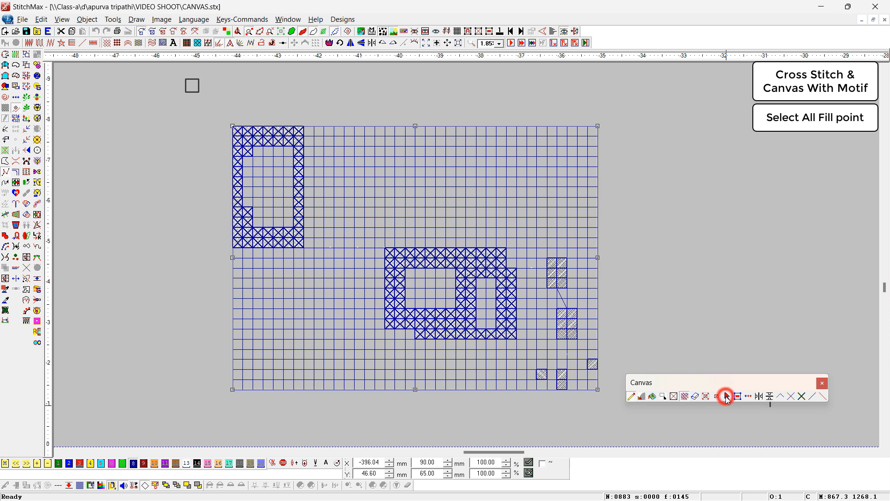
left_click_drag(694, 386, 540, 360)
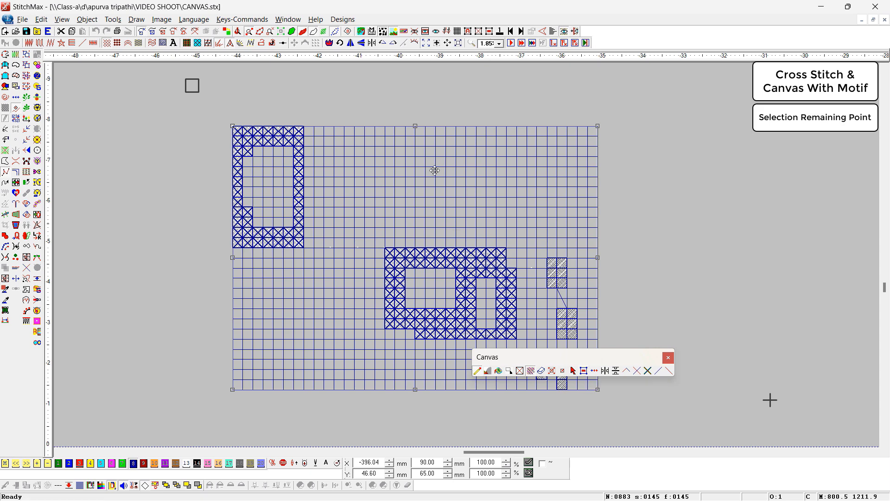
left_click(583, 371)
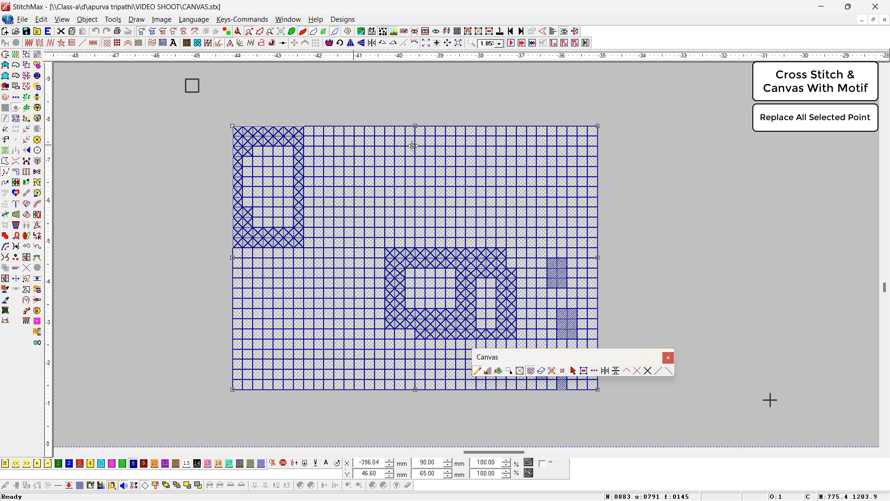
left_click(584, 370)
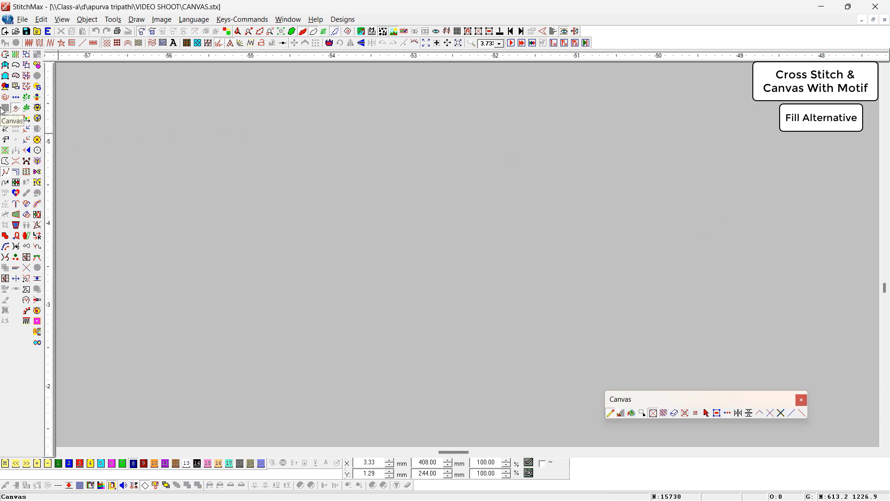
Draw a new canvas about 47.5 × 30 mm in an empty area and fill it with the Fill Alternative pattern.
left_click(4, 108)
left_click_drag(164, 104, 551, 349)
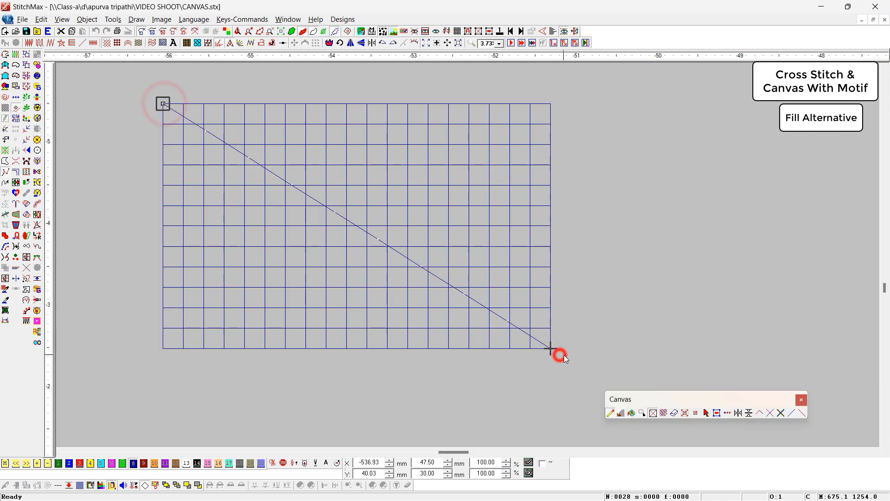
left_click(759, 413)
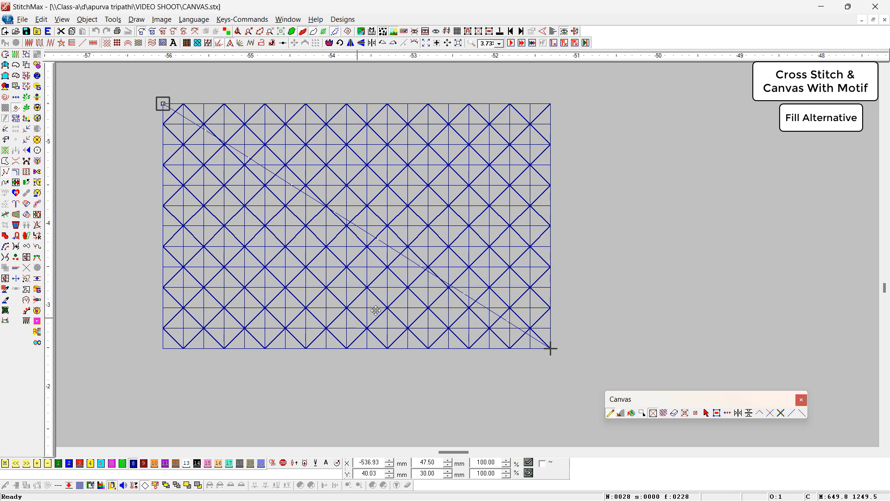
key("Return")
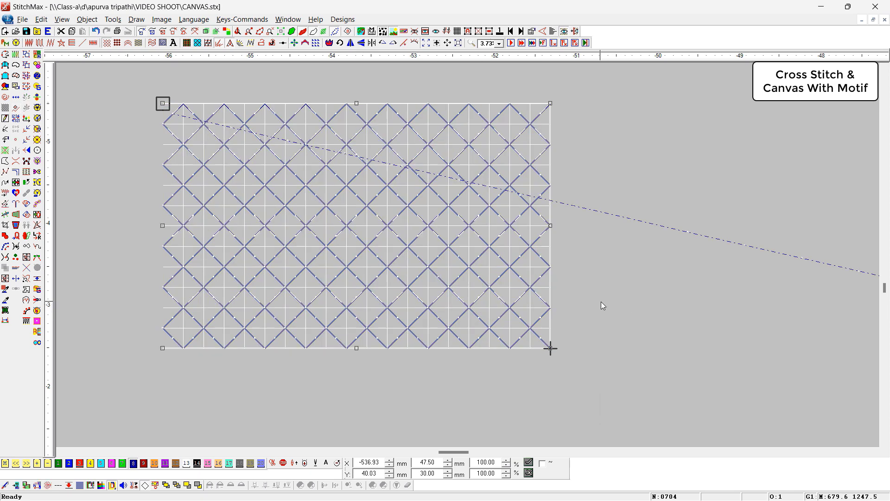
Draw another canvas about 52.5 × 30 mm in the empty area to the upper right of the alternately filled one.
key("Right")
key("Right")
key("Right")
key("Up")
key("Up")
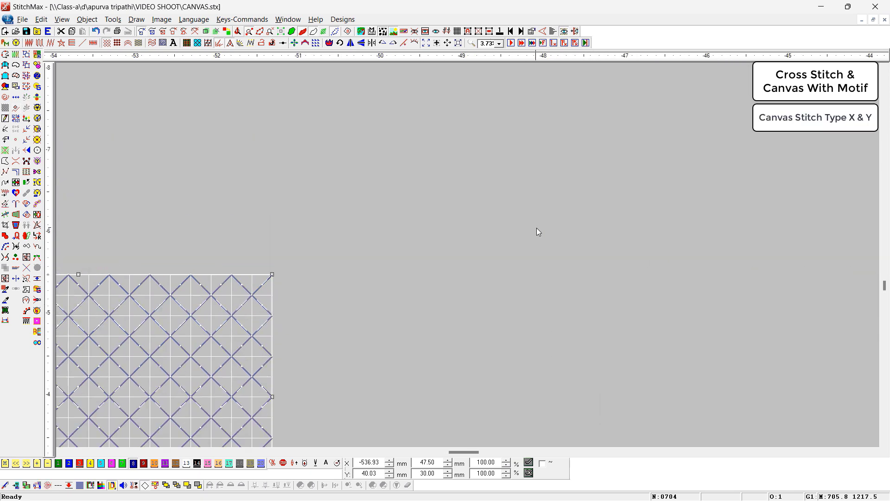
left_click(6, 108)
left_click_drag(308, 136, 736, 380)
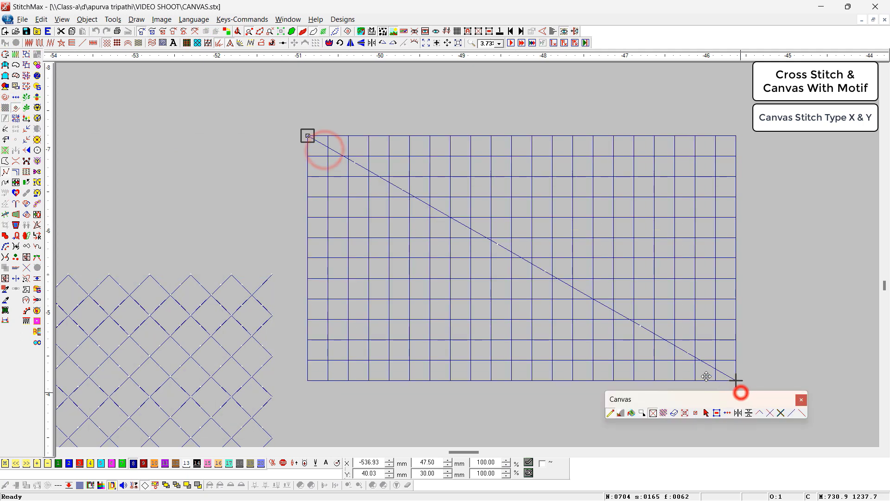
Set the canvas stitch type to X only and place two single diagonal stitches in the canvas's right half.
left_click(772, 416)
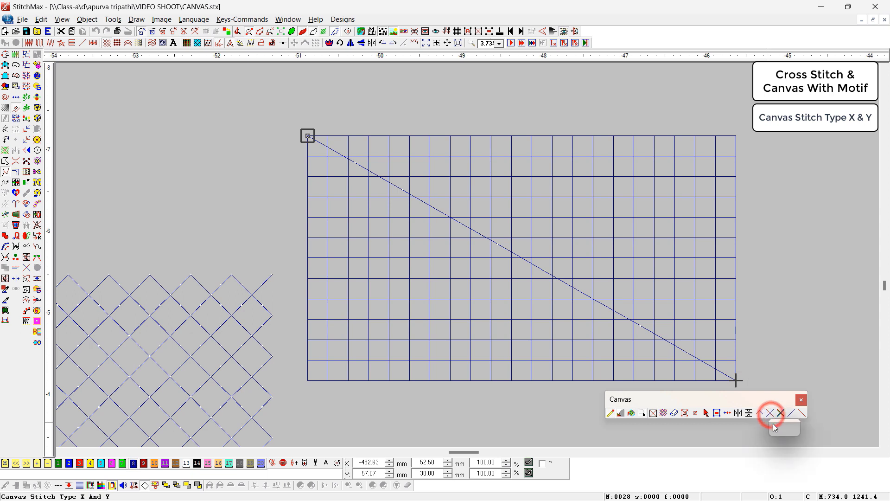
left_click(783, 430)
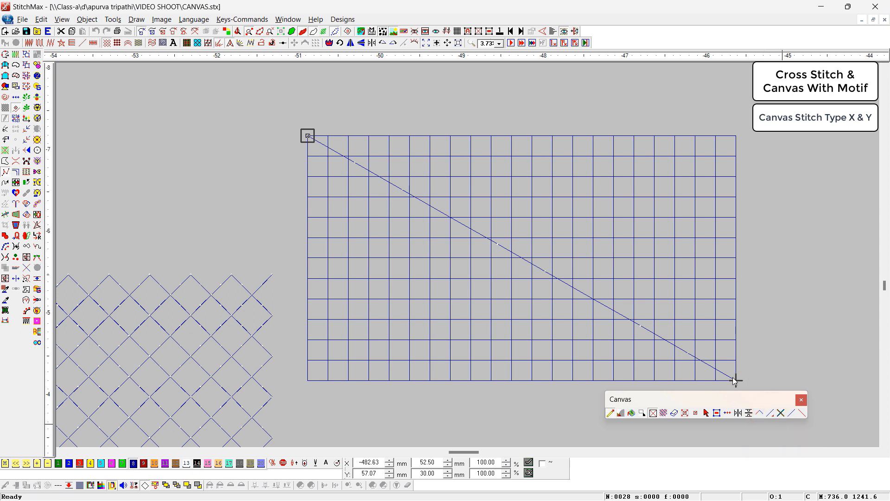
left_click(615, 274)
left_click(666, 228)
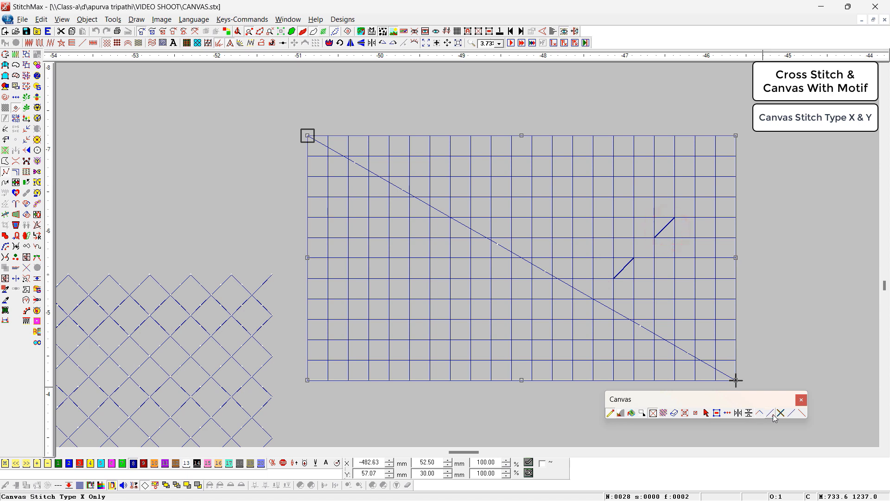
Set the canvas stitch type to Y only and place opposite diagonal stitches in scattered cells around the X-only ones.
left_click(794, 436)
left_click(614, 217)
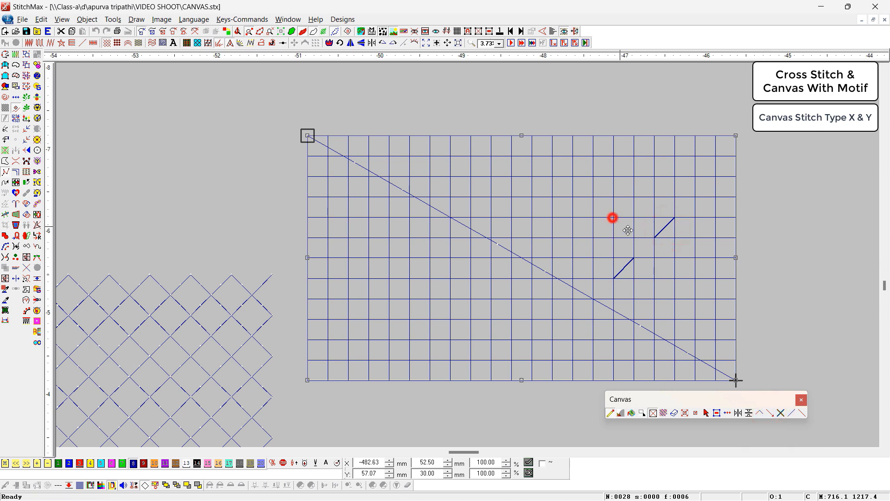
left_click(640, 196)
left_click(698, 193)
left_click(711, 260)
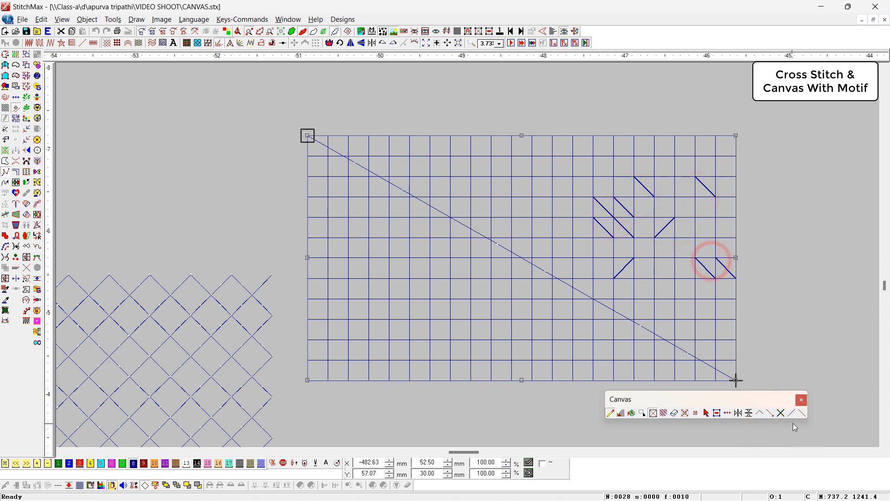
Set the stitch type to X and Y, Perpendicular, and draw four single plus crosses and blocks of 3 × 4 and 4 × 2 cells.
left_click(780, 414)
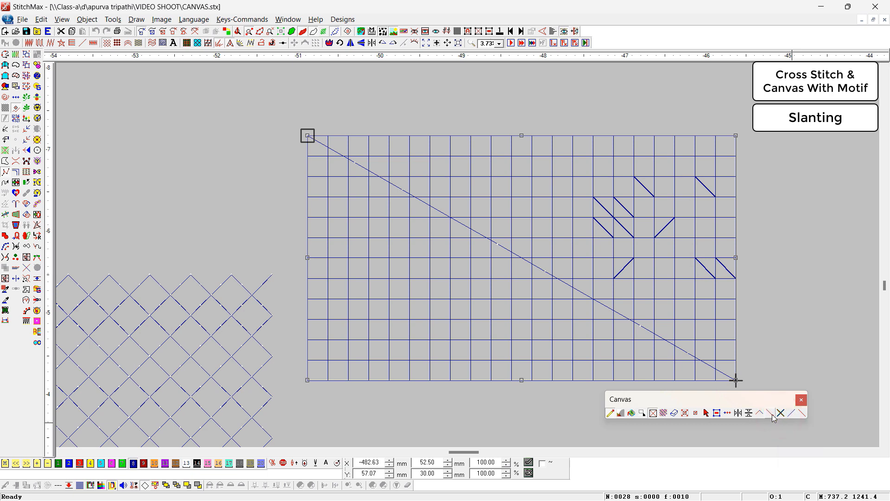
left_click(772, 414)
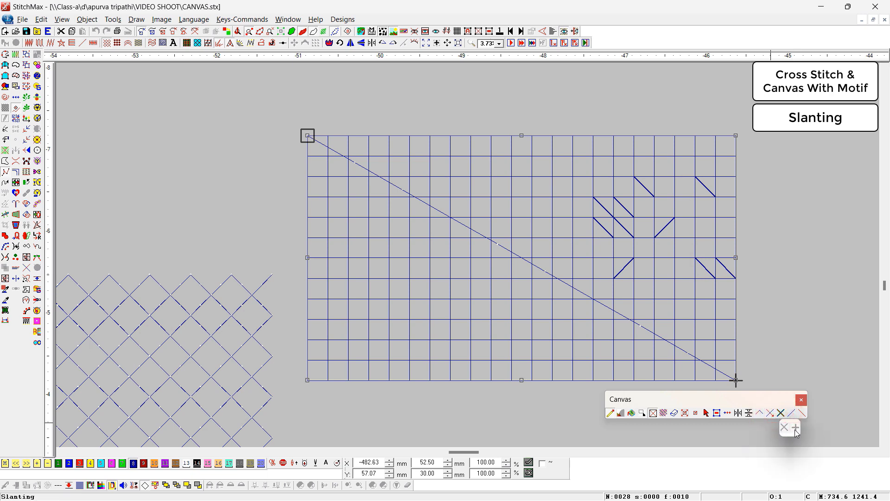
left_click(795, 430)
left_click(473, 203)
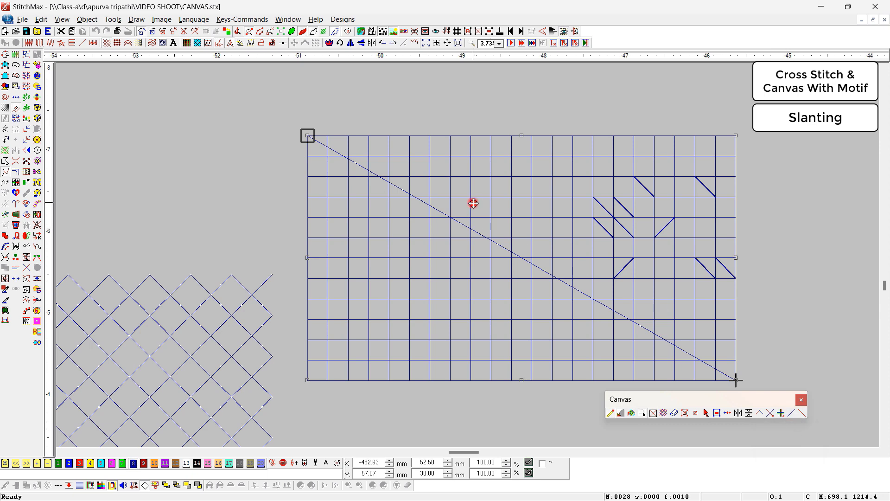
left_click(513, 210)
left_click(501, 162)
left_click(504, 254)
left_click_drag(407, 235, 442, 290)
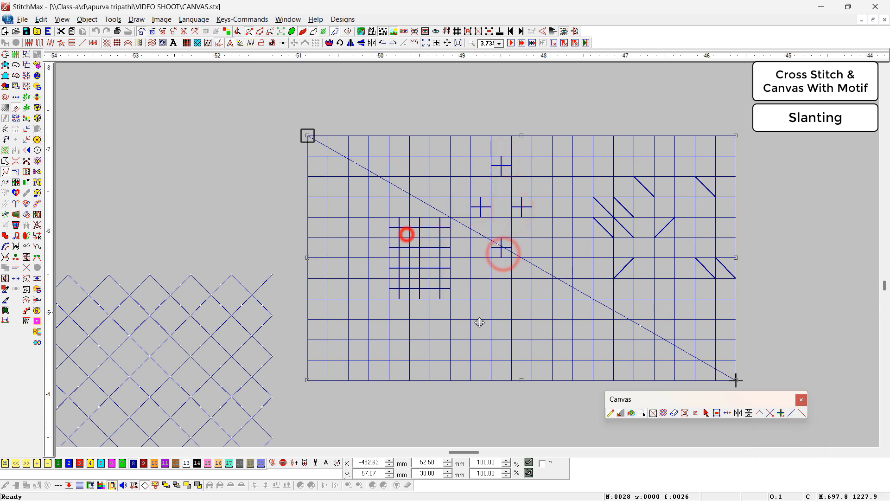
left_click_drag(479, 322, 542, 357)
Switch the stitches back to Slanting and draw a block of crosses 3 × 2 cells at the canvas's lower right.
left_click(779, 414)
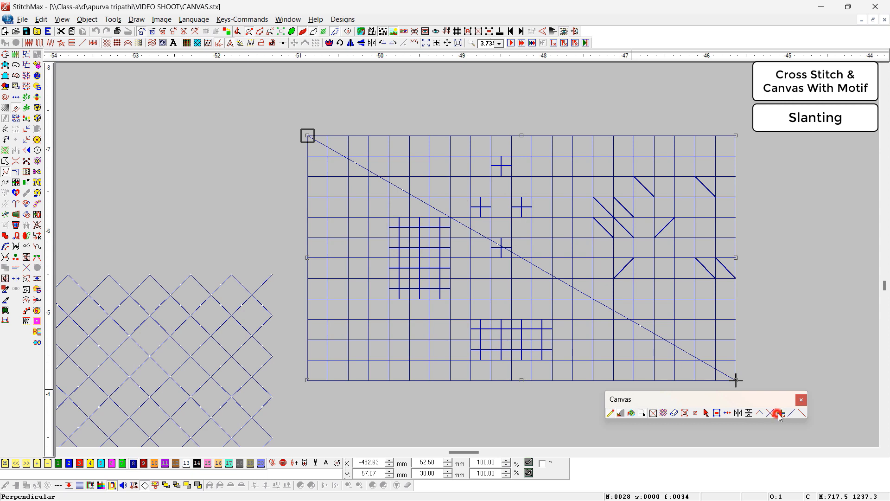
left_click(790, 429)
left_click_drag(630, 346, 666, 370)
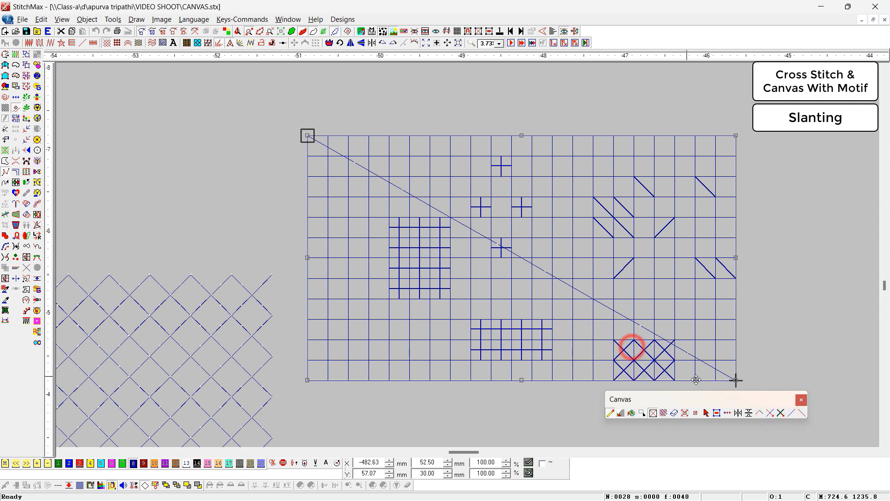
Set the X and Y stitches to half length, and draw one half stitch above the crosses and a 4 × 2 block at lower left.
left_click(792, 413)
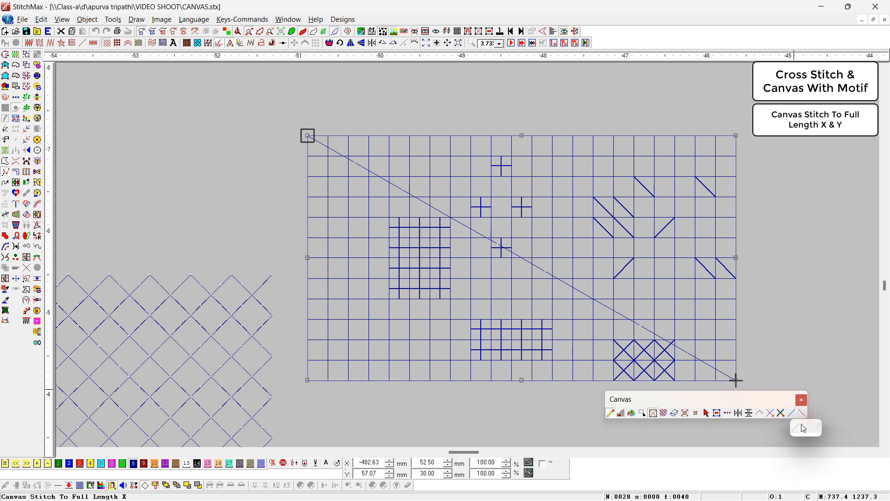
left_click(805, 433)
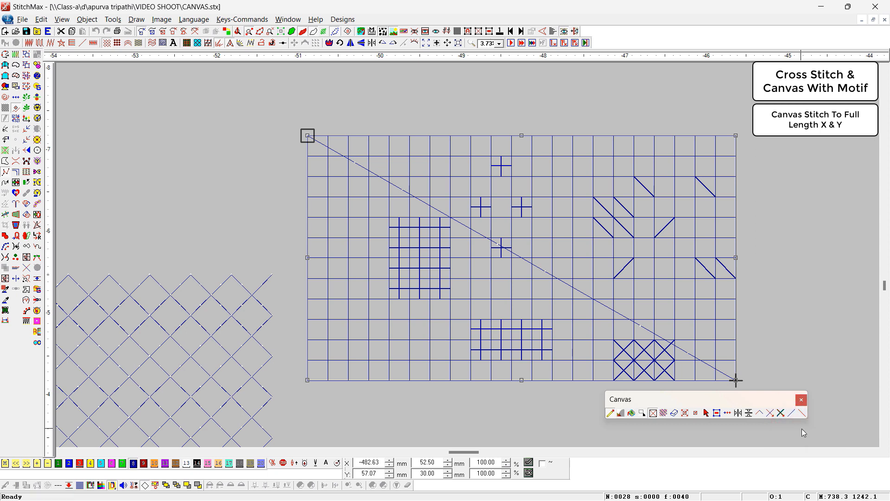
left_click(802, 414)
left_click(812, 430)
left_click(667, 302)
left_click(348, 335)
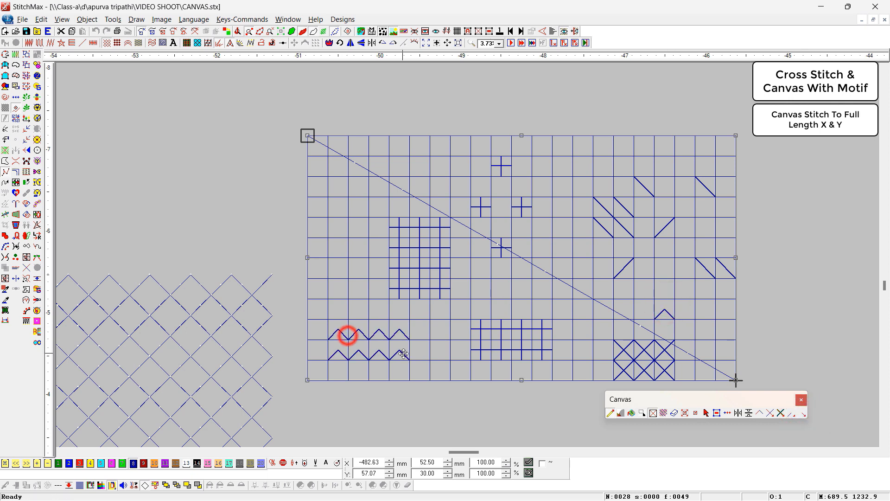
Set the half-length Y stitches to the lower side and draw a 3 × 2 cell block at the canvas's upper left.
left_click(803, 414)
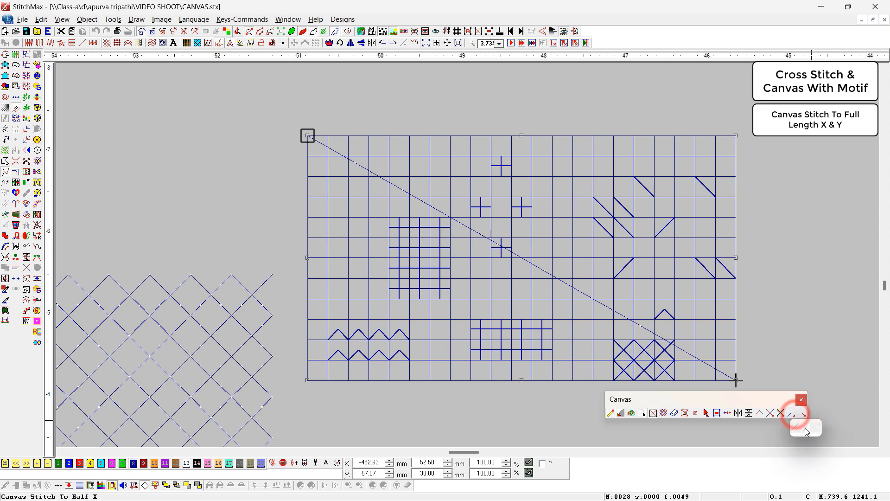
left_click(816, 430)
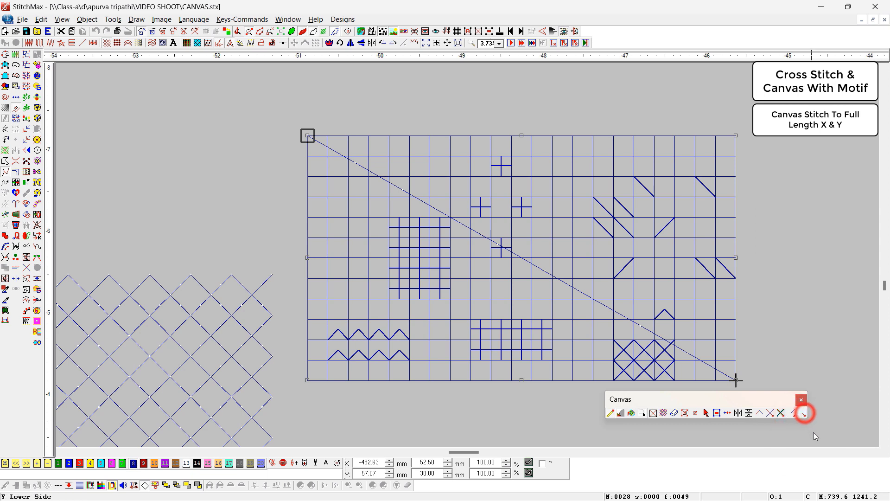
left_click(348, 181)
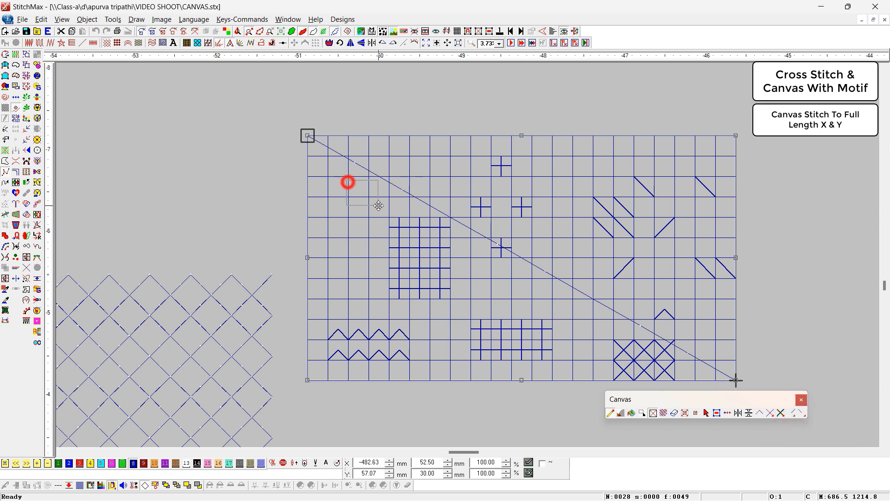
Switch the half stitches to a sideways, right-pointing orientation and draw a 2 × 2 cell block left of the top plus cross.
left_click(792, 414)
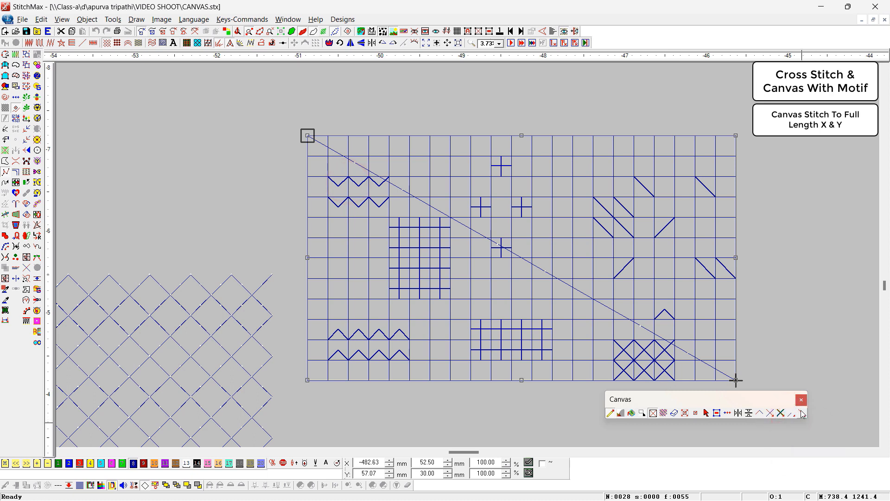
left_click(802, 412)
left_click(814, 432)
left_click(438, 158)
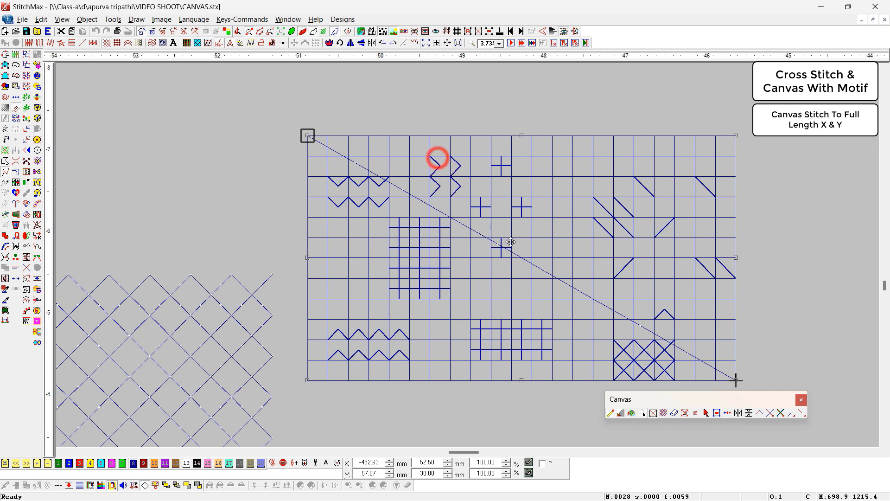
Draw left-pointing half stitches as a 2 × 4 block and a single column of three cells below, and finish the canvas.
left_click(801, 413)
mouse_move(559, 179)
left_mouse_down()
mouse_move(581, 255)
mouse_move(583, 356)
left_mouse_up()
key("Return")
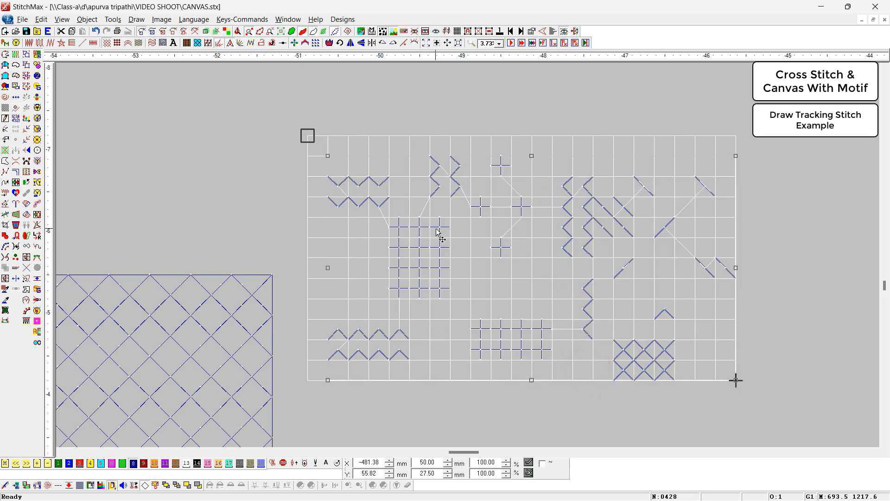
Go to the red and black rose cross-stitch design and hide its background image.
scroll(488, 237, "down", 1)
scroll(524, 251, "right", 7)
scroll(524, 252, "down", 1)
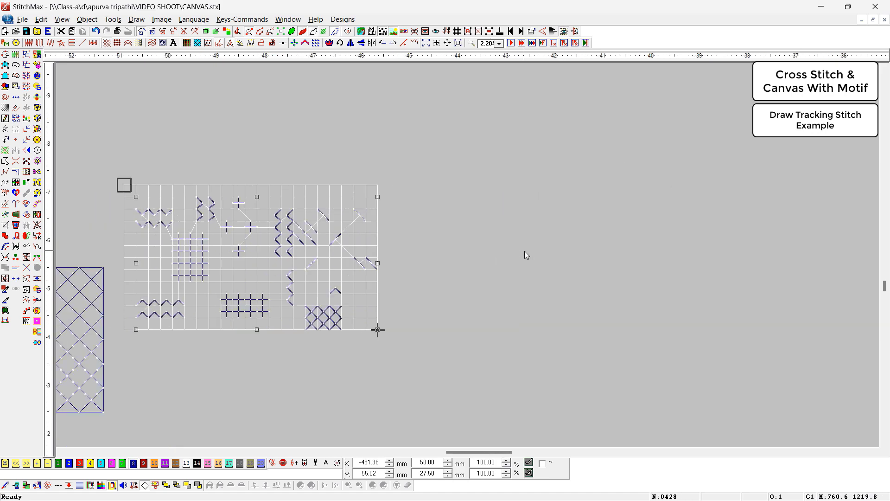
scroll(524, 251, "right", 5)
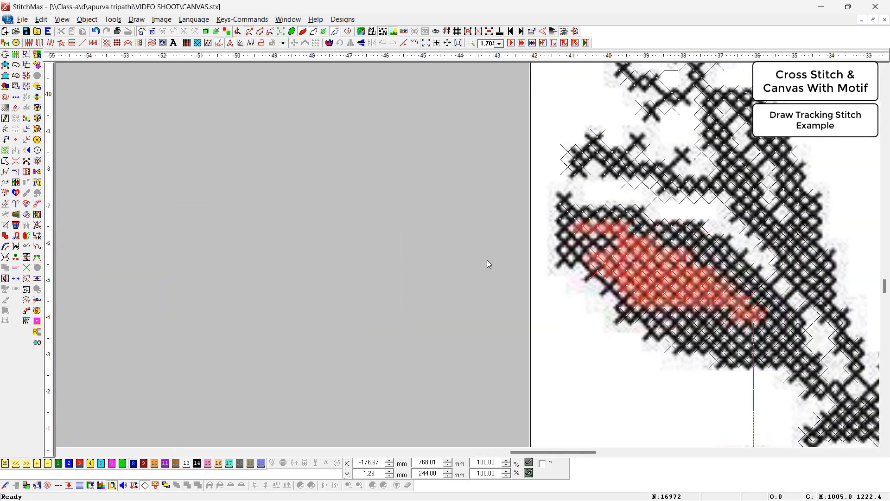
scroll(488, 261, "right", 5)
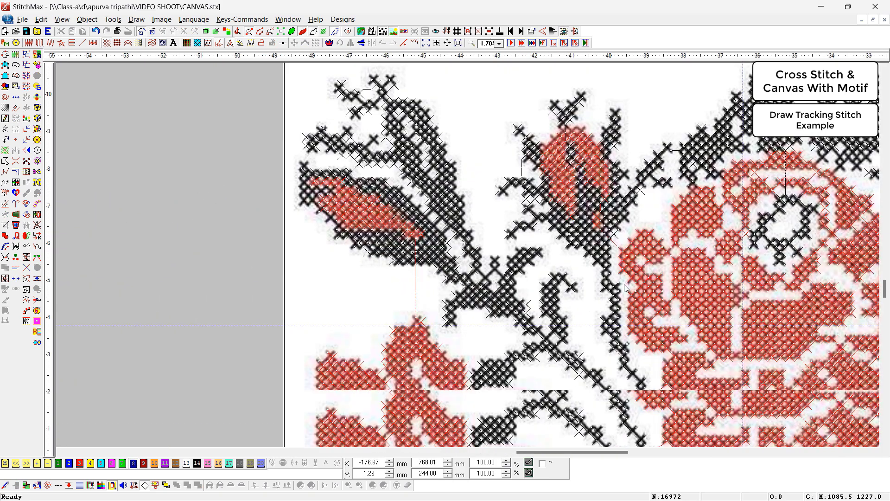
scroll(626, 288, "down", 5)
scroll(716, 292, "down", 1)
scroll(716, 292, "down", 1)
scroll(716, 292, "up", 2)
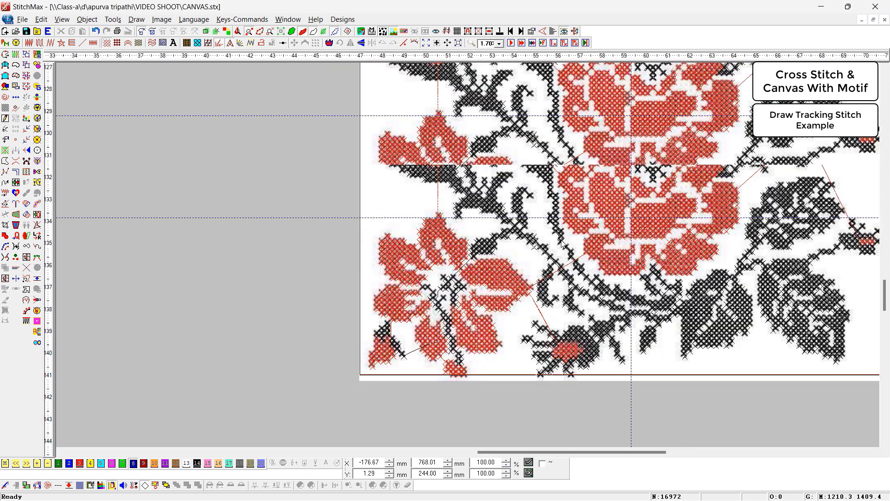
scroll(566, 244, "down", 5)
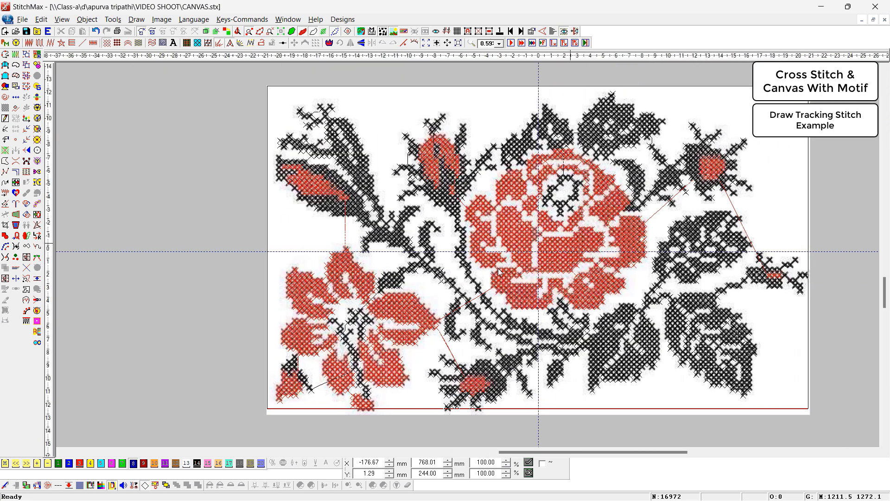
key("i")
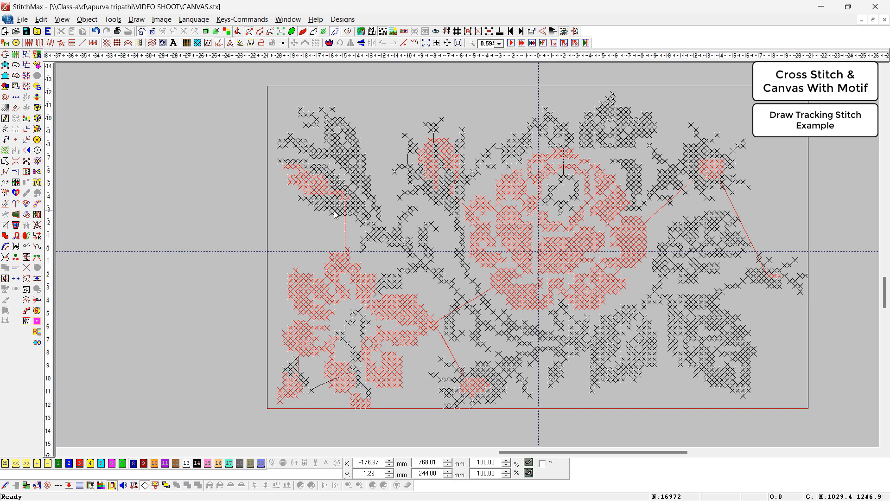
Open the rose design's red canvas for editing and activate the tracking stitch tool for the area beside the upper-left bud.
left_click(313, 185)
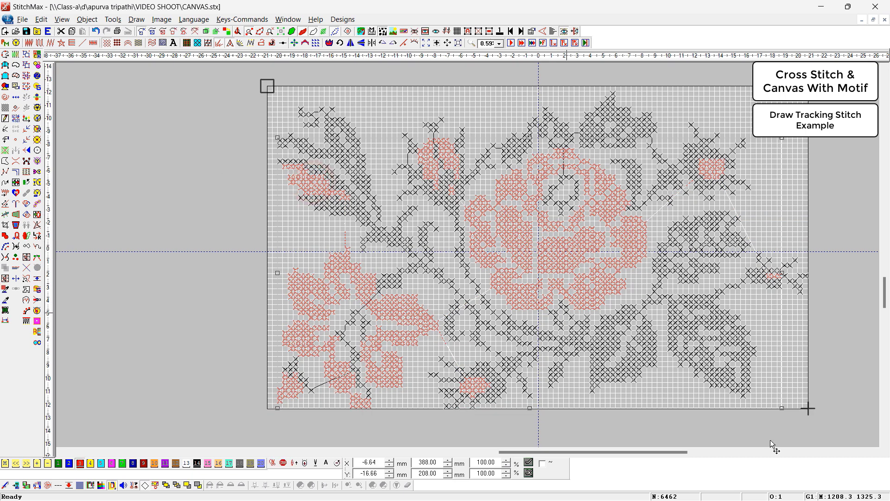
key("Return")
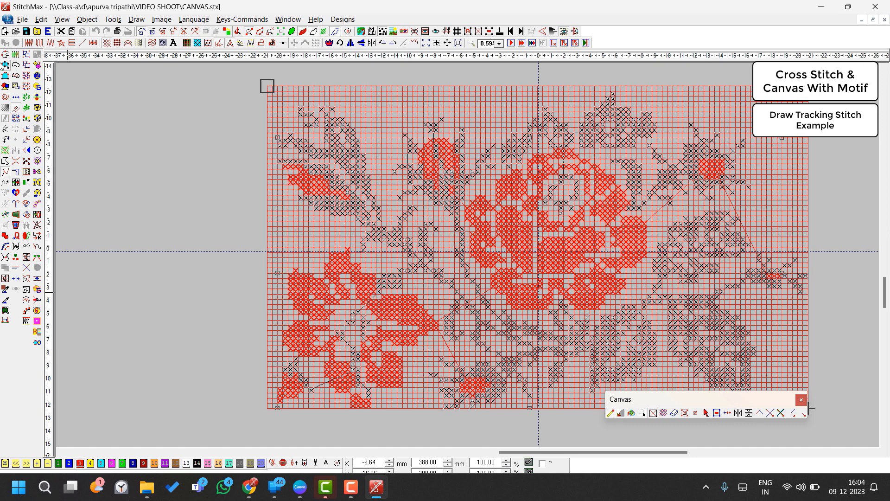
key("plus")
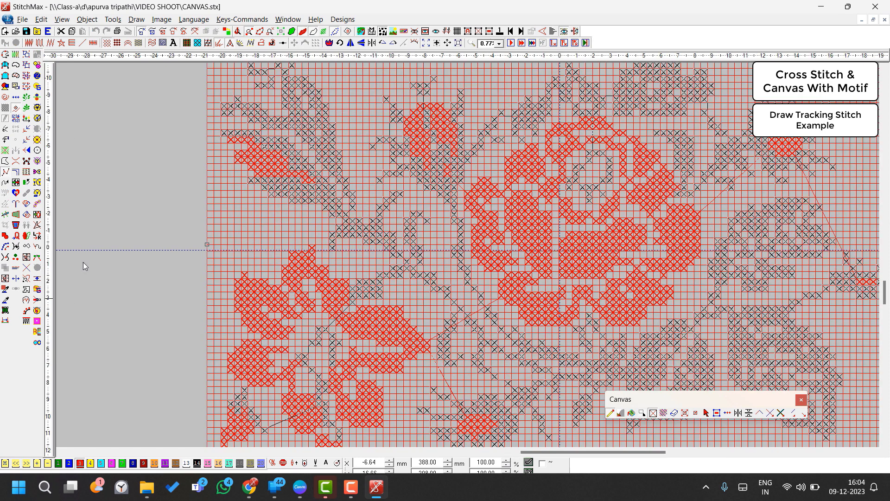
left_click(664, 413)
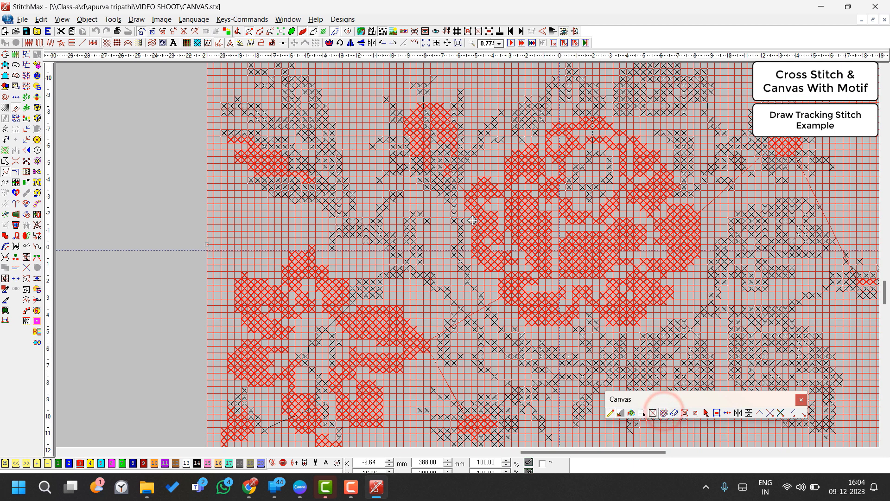
key("plus")
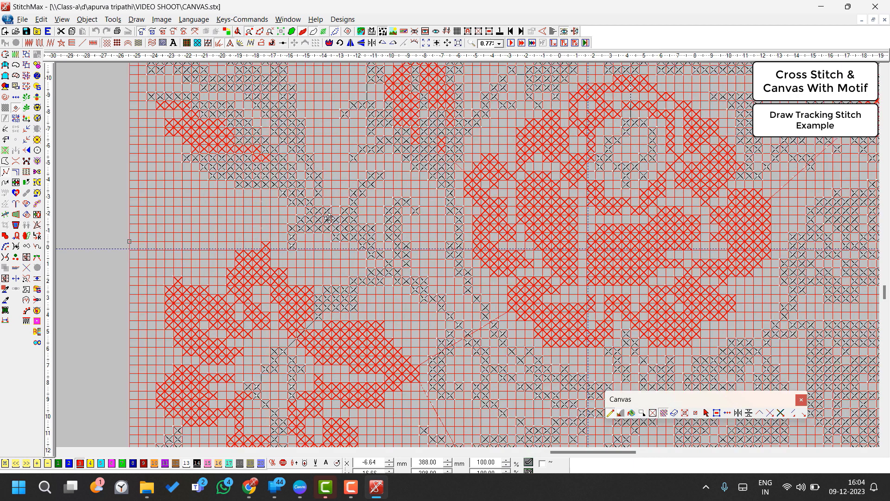
key("plus")
key("Left")
key("Left")
key("Up")
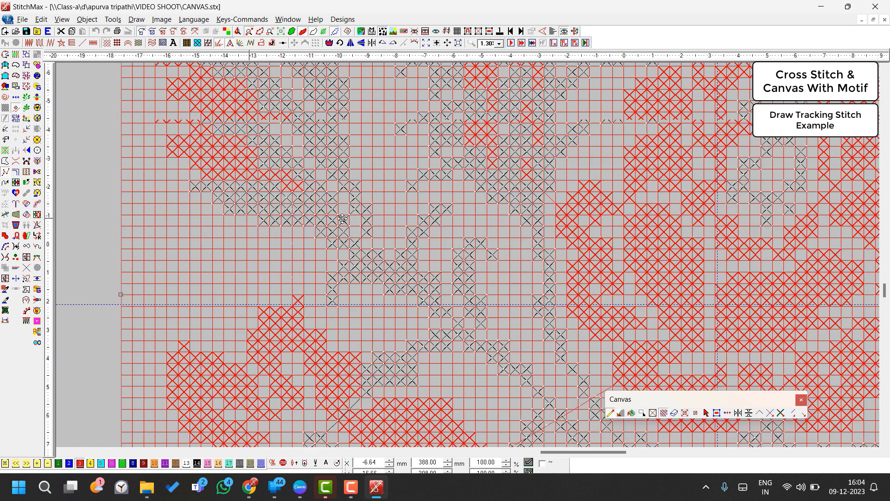
key("plus")
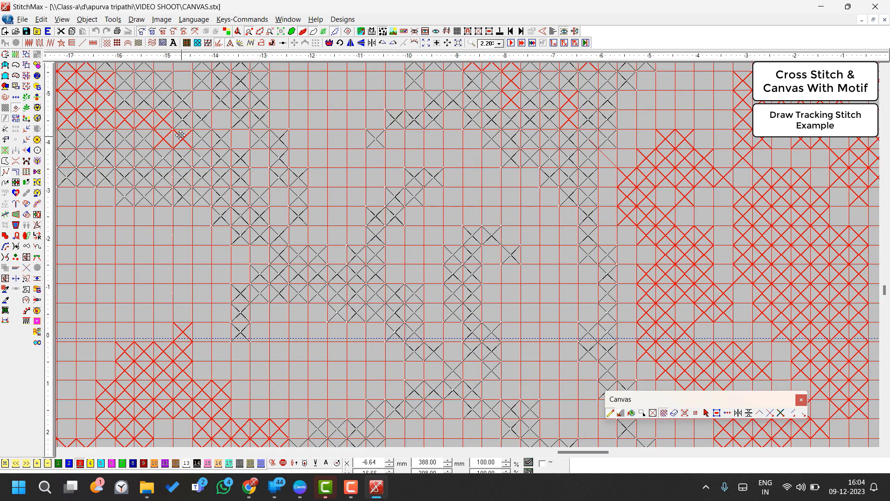
Place tracking stitches in nine cells stepping diagonally down to the right from the tip of the upper-left red bud.
left_click(201, 160)
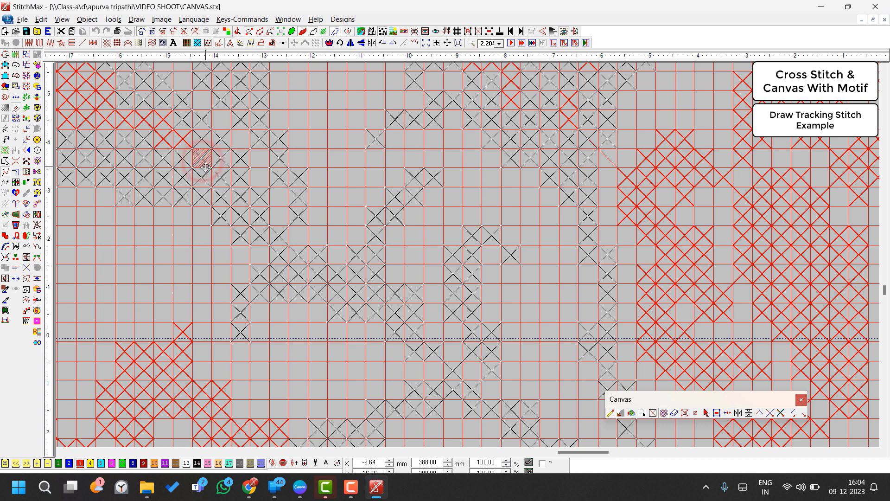
left_click(200, 159)
left_click(200, 157)
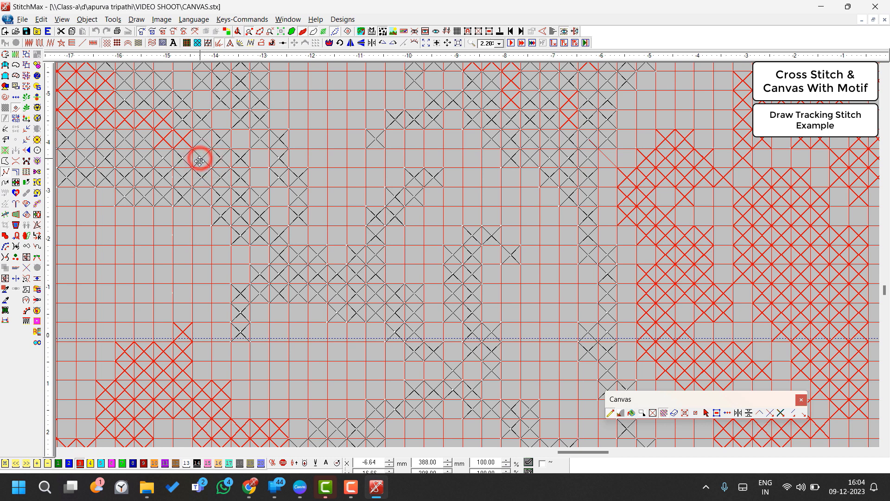
left_click(221, 178)
left_click(243, 198)
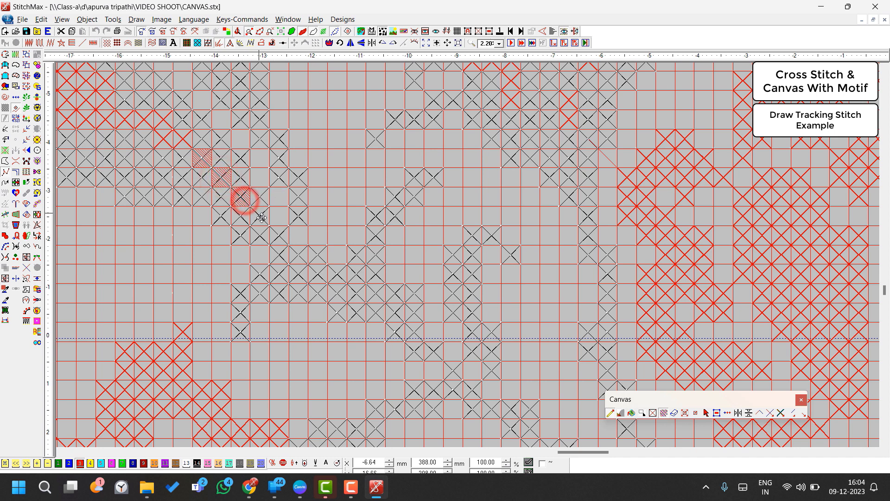
left_click(261, 216)
left_click(282, 236)
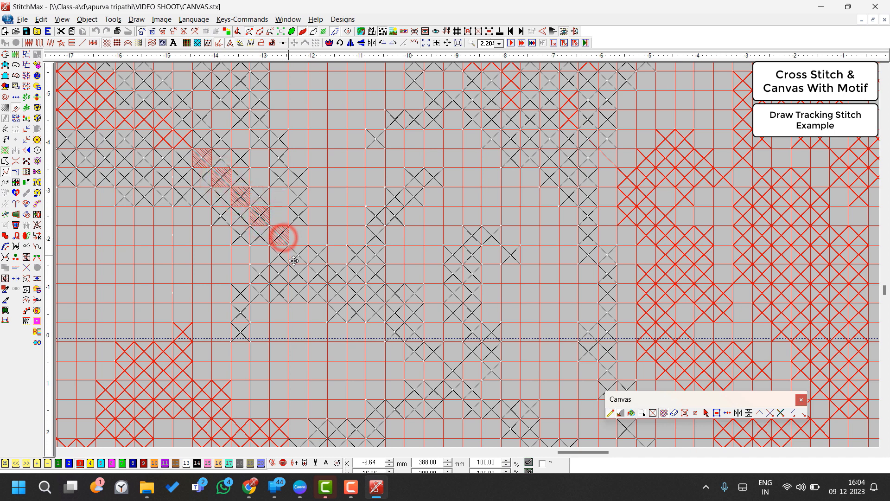
left_click(299, 255)
left_click(318, 275)
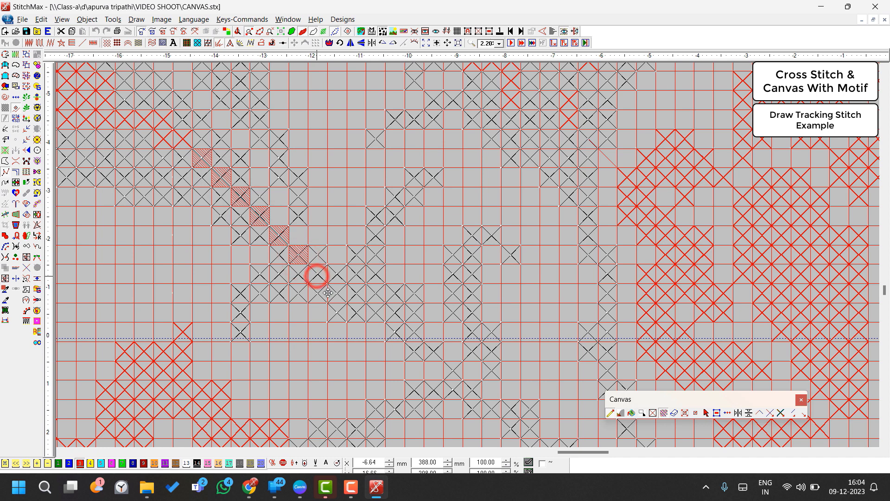
left_click(337, 295)
left_click(360, 315)
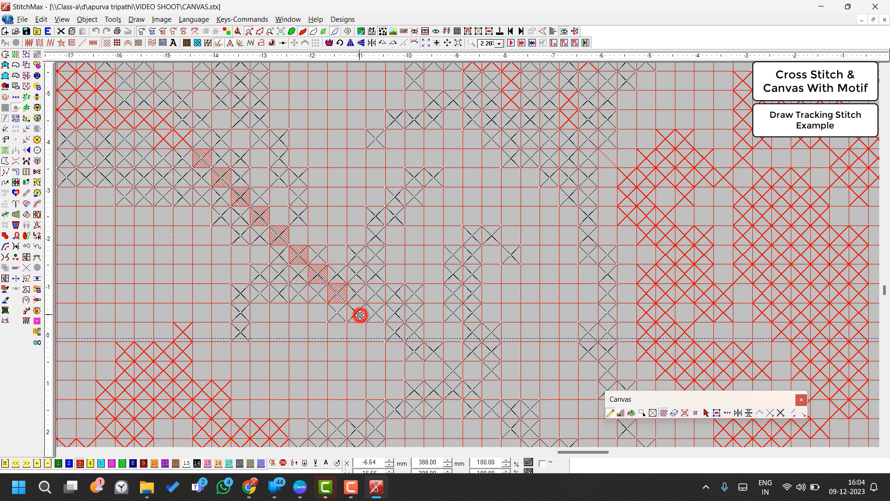
Extend the tracking path with two cells to the right and three cells diagonally downward along the black stem.
left_click(374, 314)
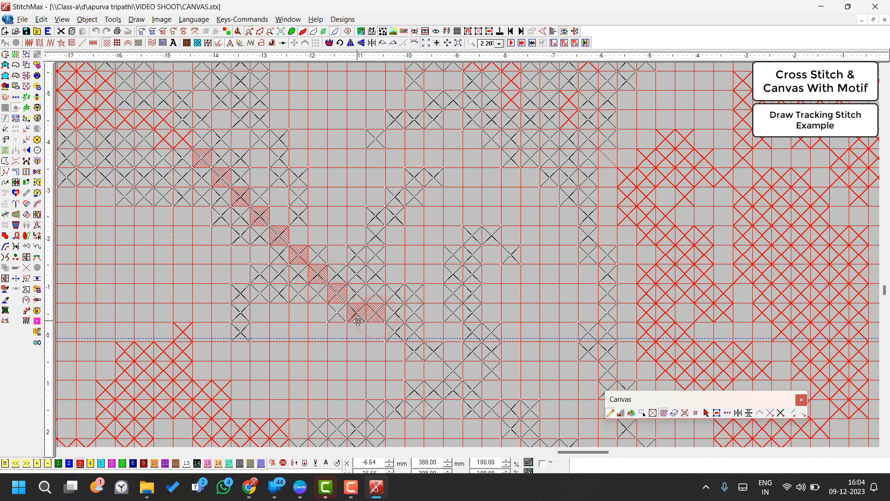
left_click(395, 317)
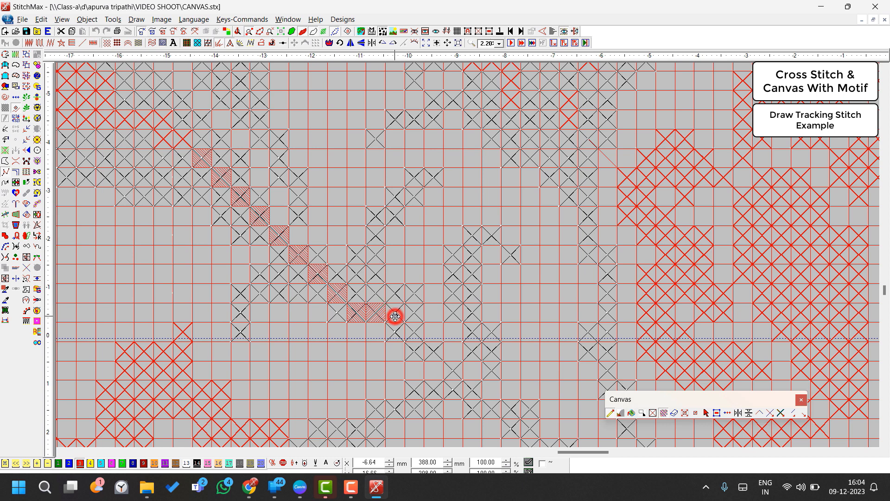
left_click(414, 338)
left_click(434, 356)
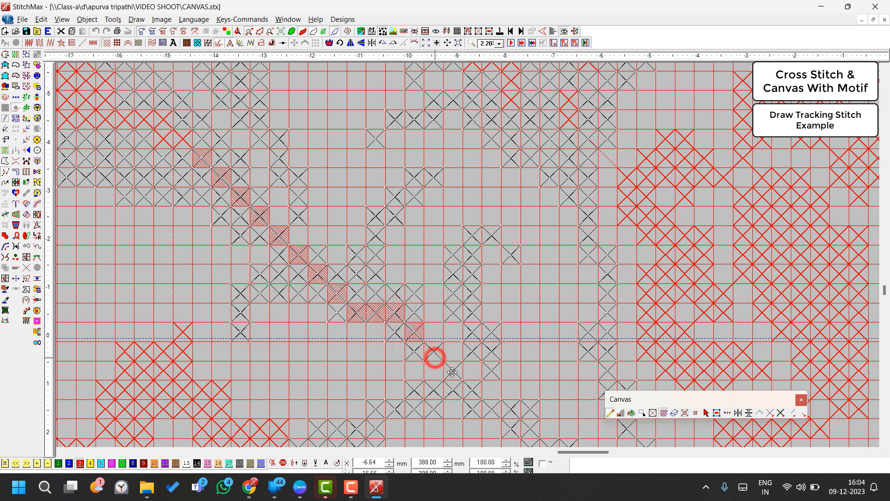
left_click(454, 373)
Extend the tracking path one cell down along the black stem, then three cells left beneath it.
scroll(454, 325, "down", 5)
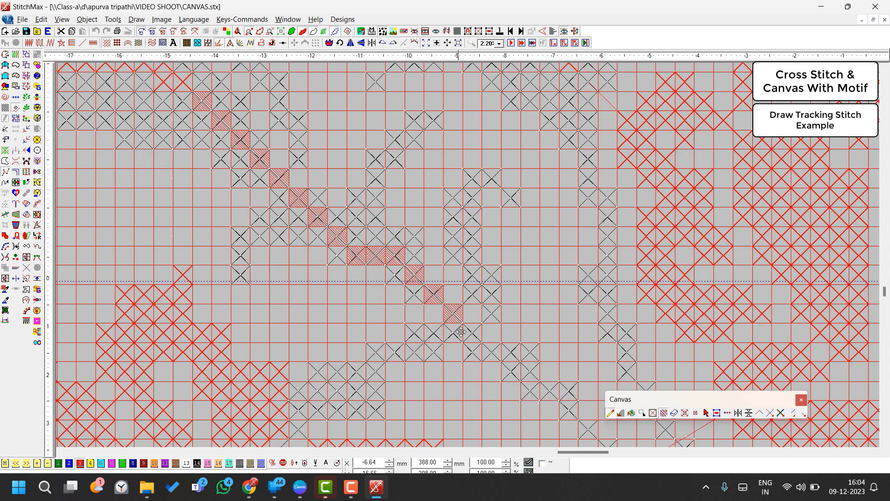
left_click(453, 278)
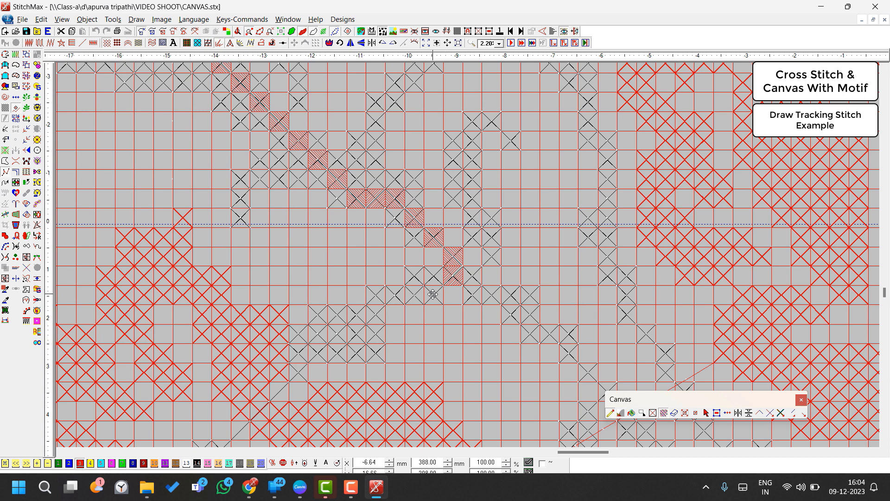
left_click(433, 294)
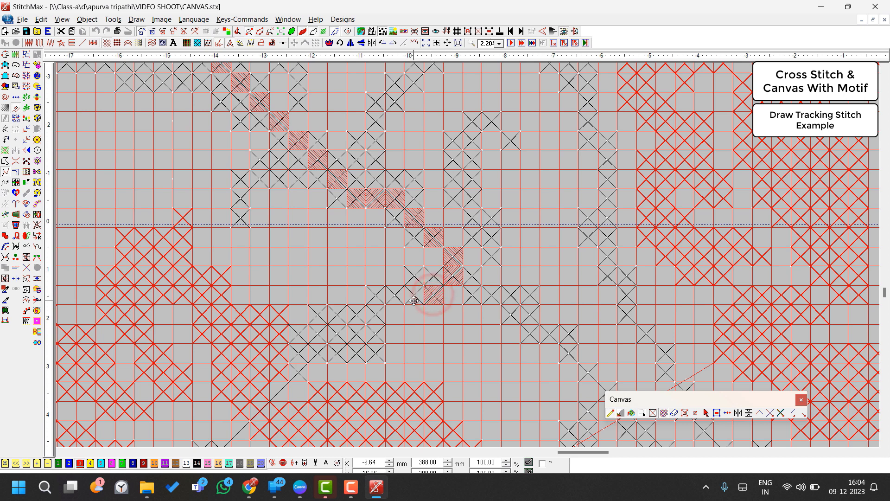
left_click(412, 299)
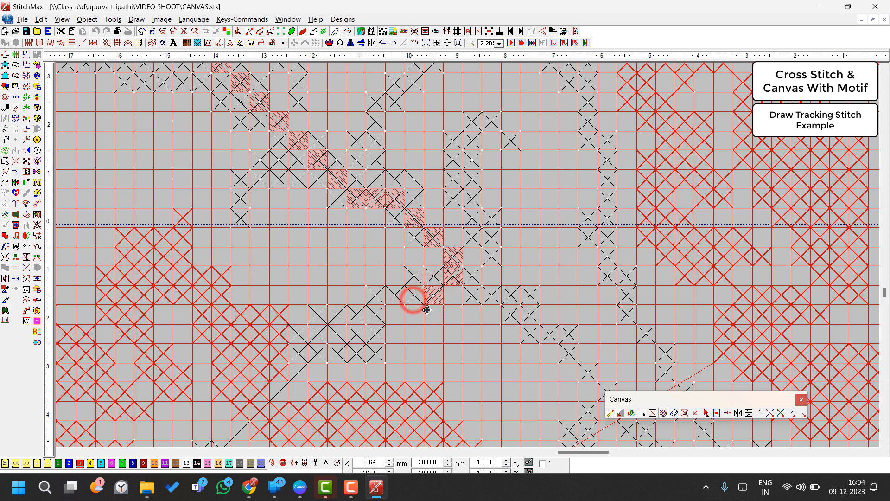
left_click(395, 296)
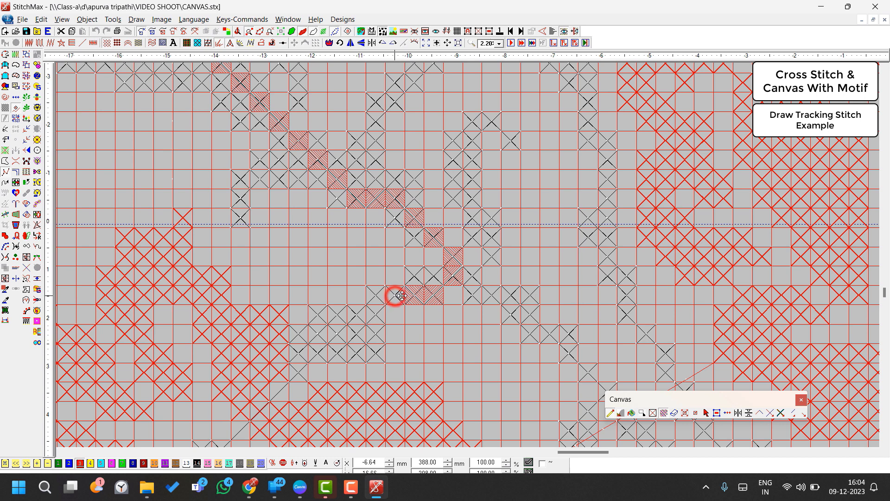
Continue the tracking path three cells diagonally down-left and two cells left to reach the lower-left red flower.
left_click(376, 315)
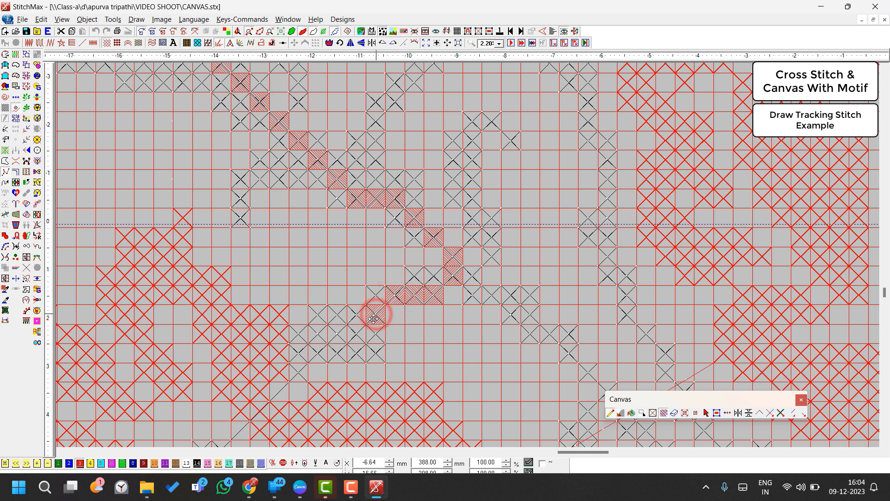
left_click(357, 336)
left_click(337, 353)
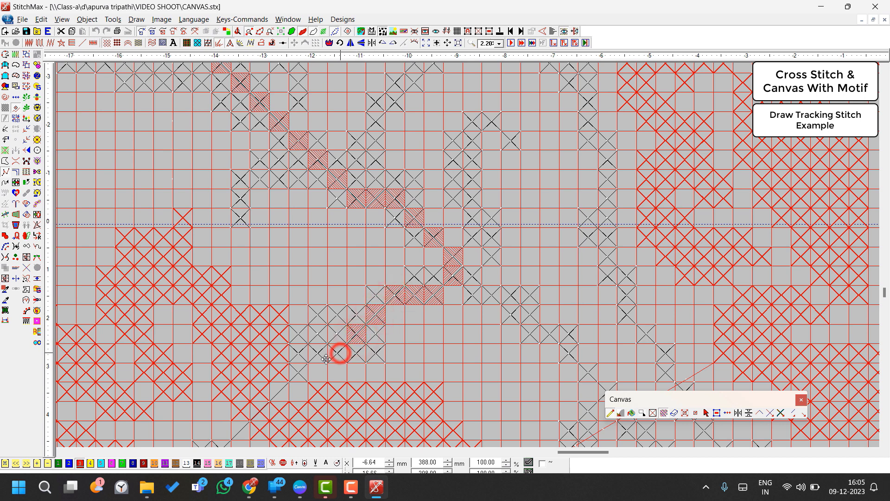
left_click(316, 355)
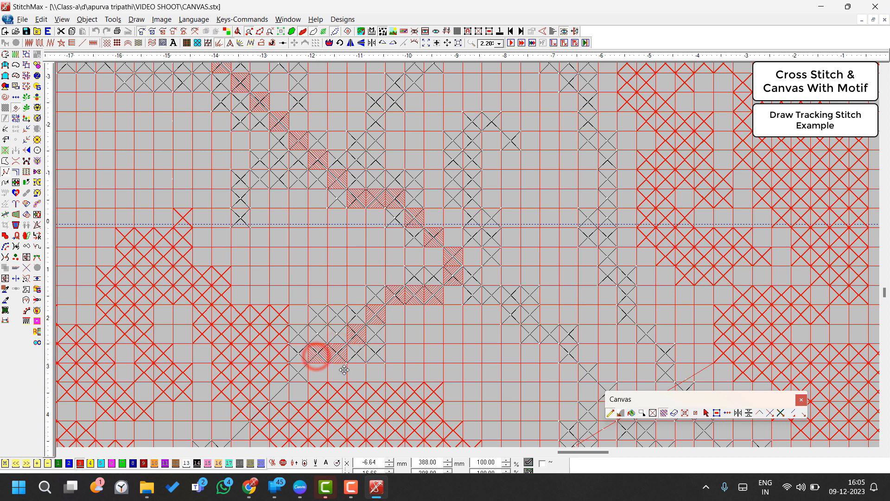
left_click(296, 353)
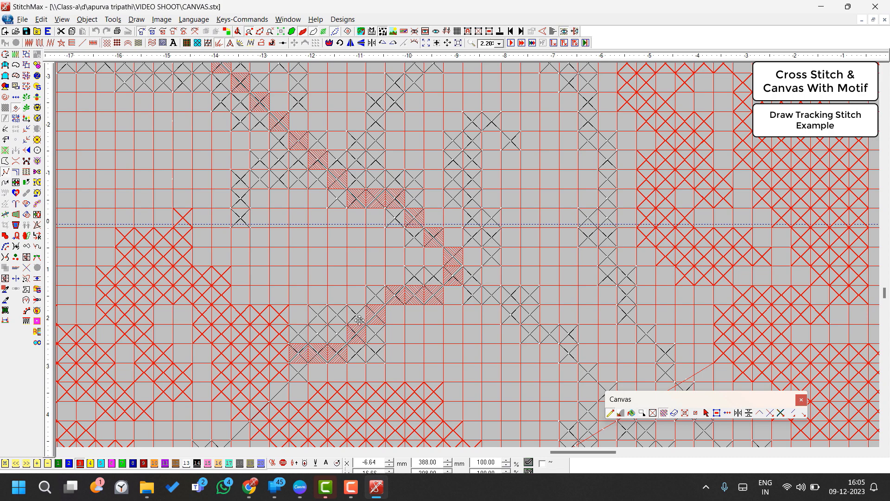
Finish editing the red canvas so the new tracking stitches between the upper-left bud and lower flower are generated.
scroll(360, 320, "down", 2)
scroll(487, 259, "down", 1)
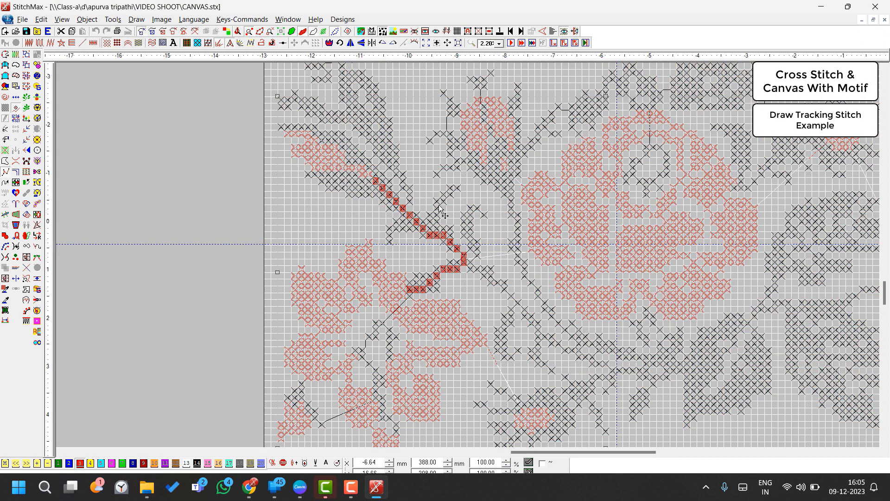
left_click(189, 209)
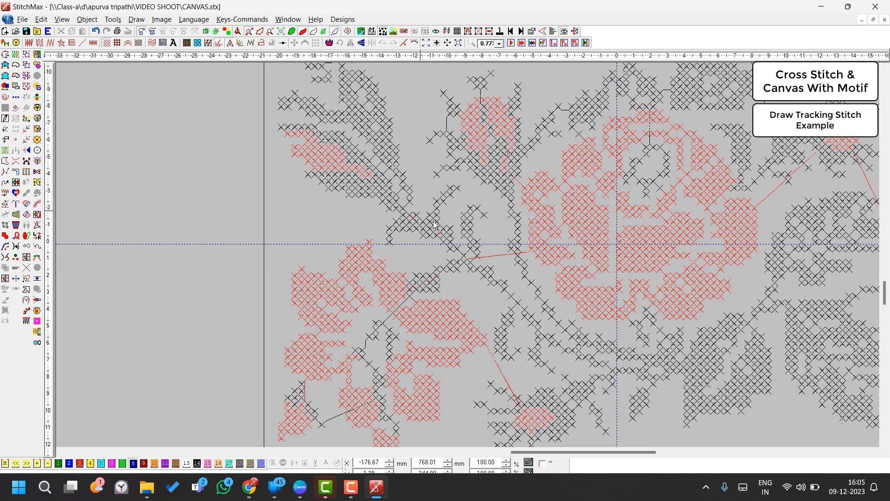
right_click(208, 236)
Examine the tracking stitches running from the upper-left red bud along the black stem to the lower flower.
left_click_drag(346, 171, 451, 227)
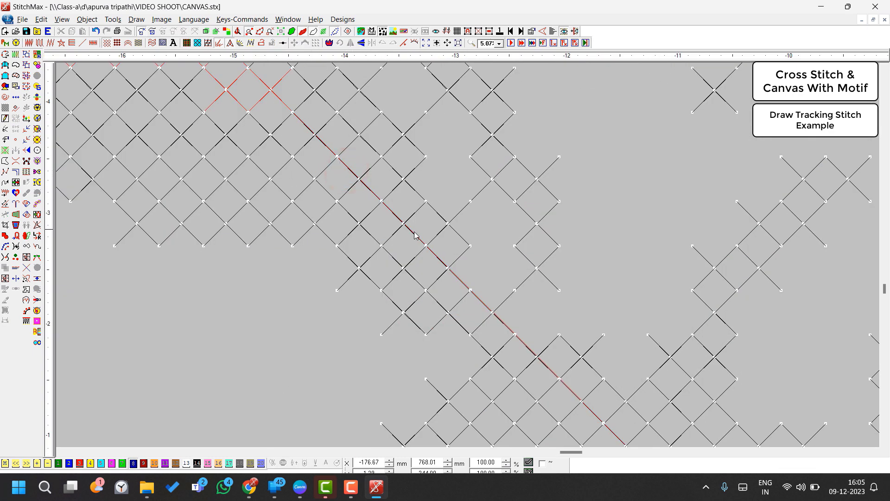
key("minus")
key("minus")
key("minus")
key("minus")
key("minus")
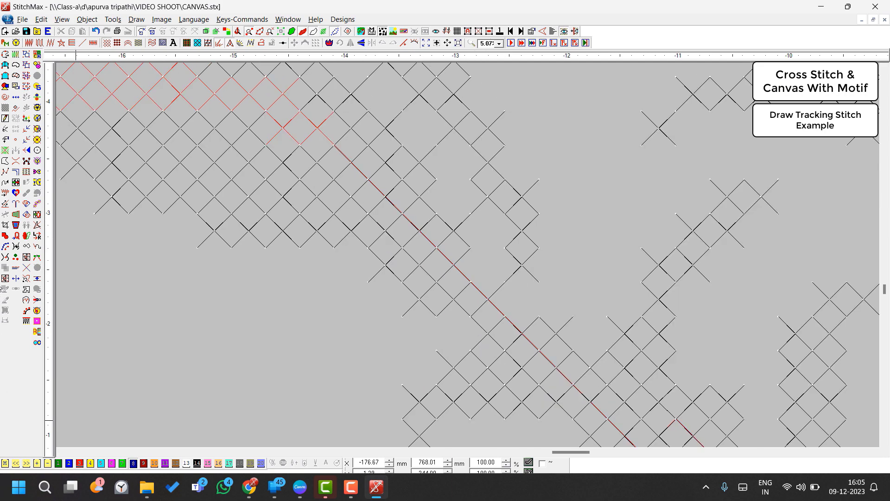
scroll(421, 277, "down", 6)
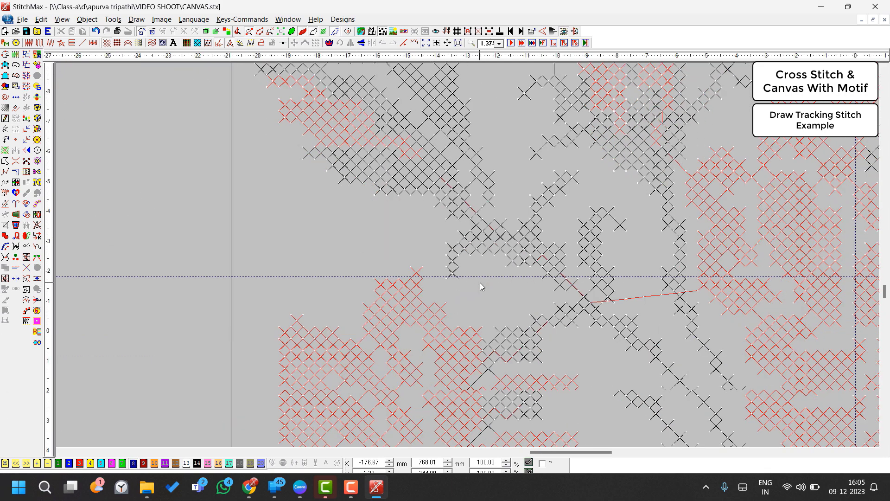
Reopen the red canvas for editing and place three tracking stitches diagonally down-left between the two lower-left red petals.
scroll(422, 299, "down", 2)
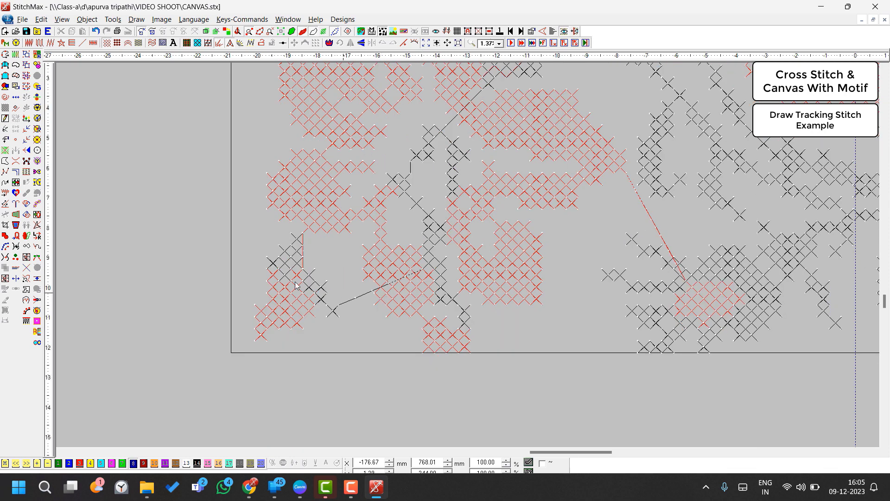
key("plus")
key("plus")
key("Left")
key("Left")
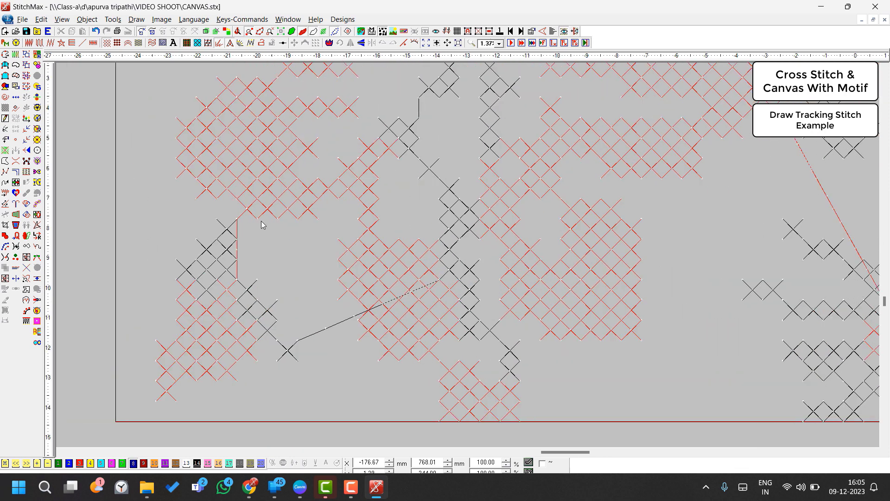
left_click(280, 199)
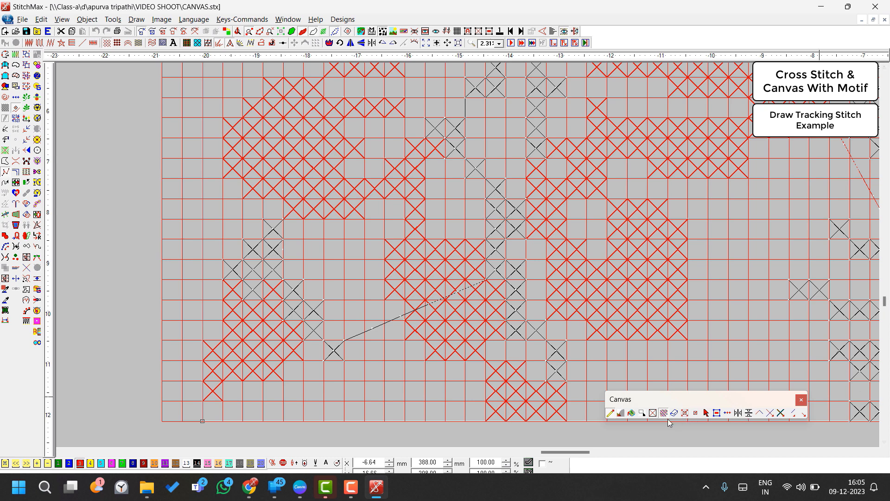
left_click(278, 230)
left_click(255, 255)
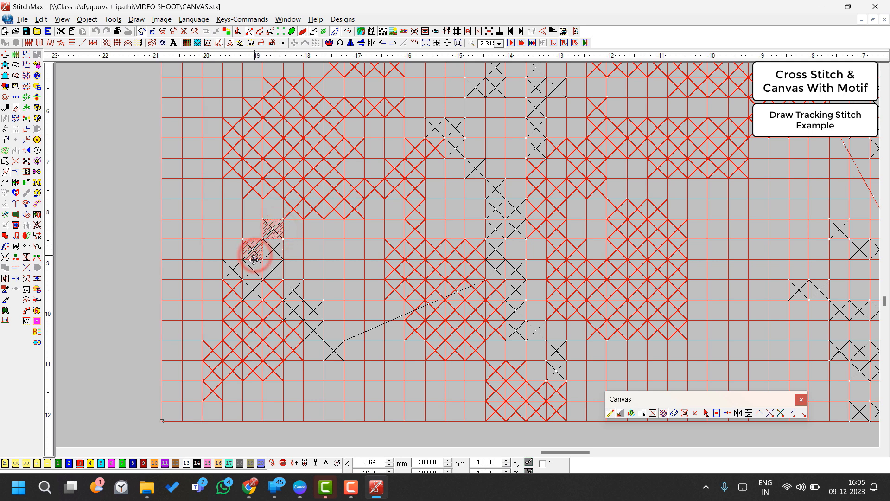
left_click(240, 273)
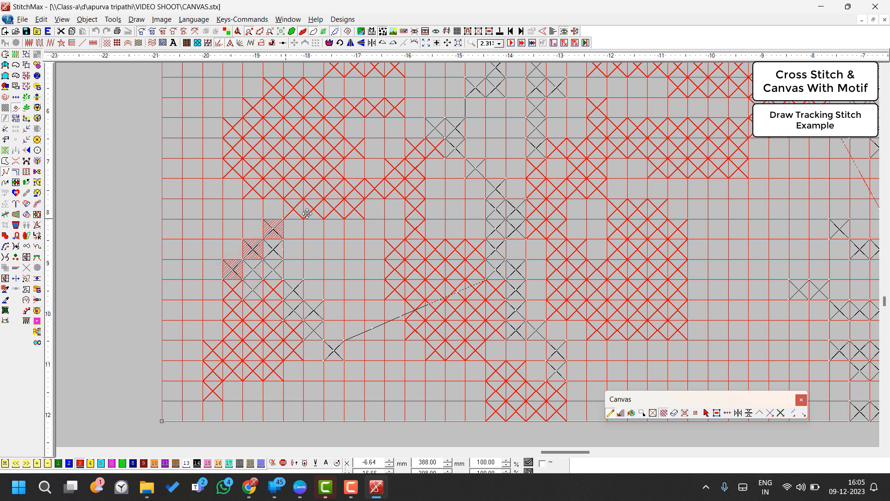
Finish editing the red canvas to apply the tracking stitches between the lower-left petals.
scroll(317, 222, "down", 4)
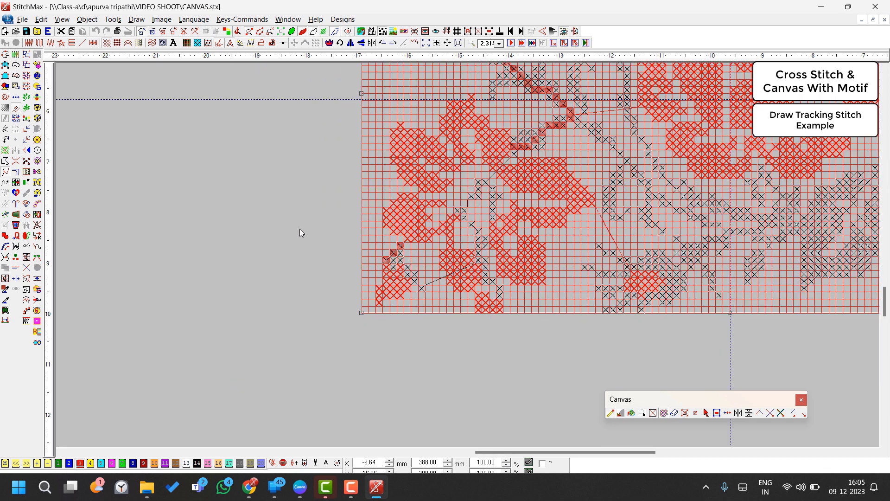
left_click(257, 219)
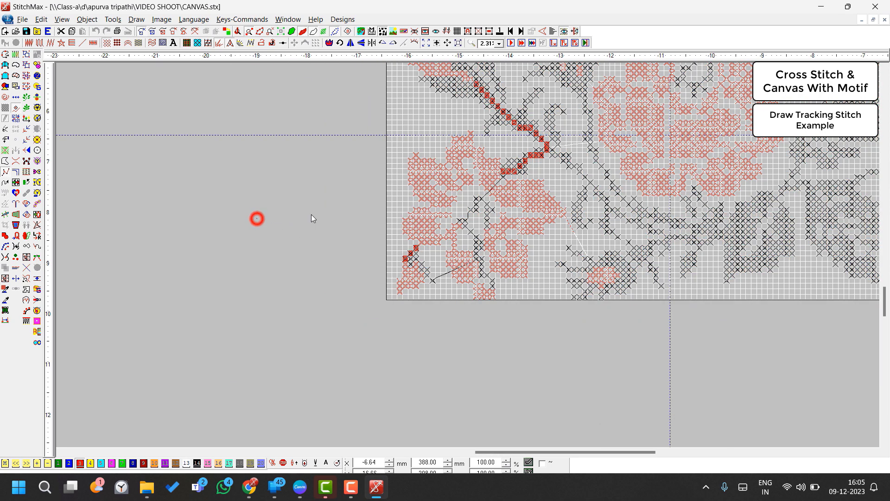
right_click(342, 214)
left_click(316, 211)
scroll(491, 302, "up", 4)
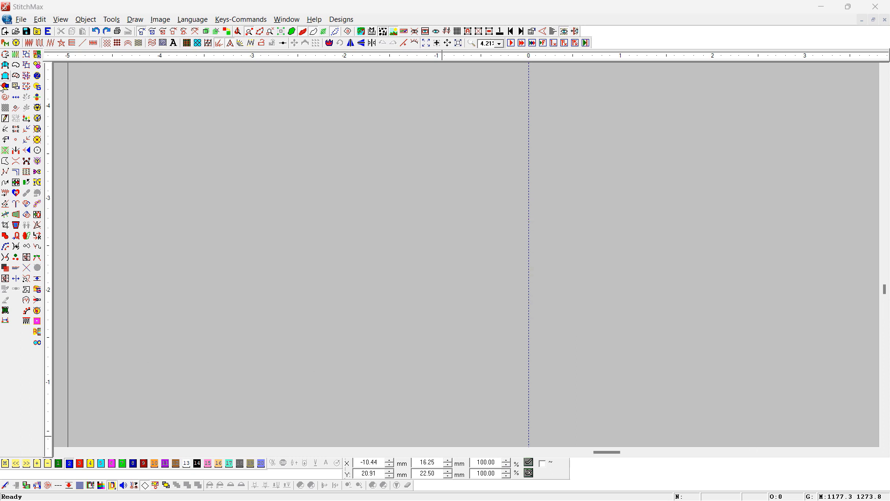
Draw a blue canvas about 37.5 by 32.5 mm and fill 3×4, 3×5 and two 3×3 cell blocks with cross stitches.
left_click(6, 110)
left_click_drag(128, 111, 484, 412)
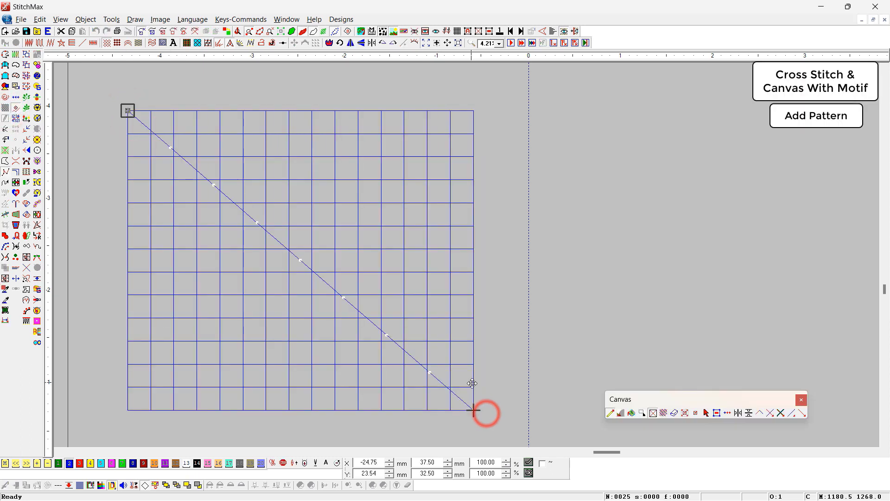
left_click_drag(213, 294, 264, 357)
left_click_drag(409, 161, 439, 236)
left_click_drag(216, 159, 260, 206)
left_click_drag(340, 311, 366, 353)
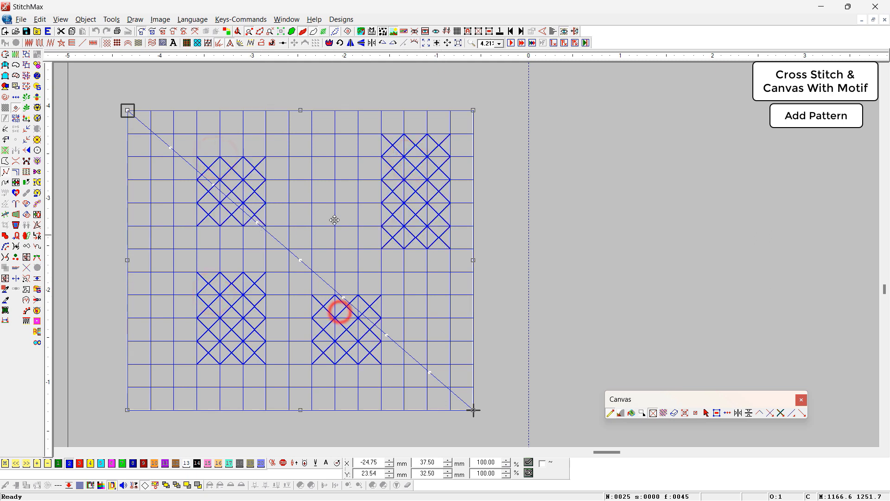
Add a central 2×2, lower-right 2×3, left-edge 2×2 and lower-left 1×3 block of cross stitches, and finish the canvas.
left_click_drag(333, 216, 347, 238)
left_click_drag(447, 358, 466, 403)
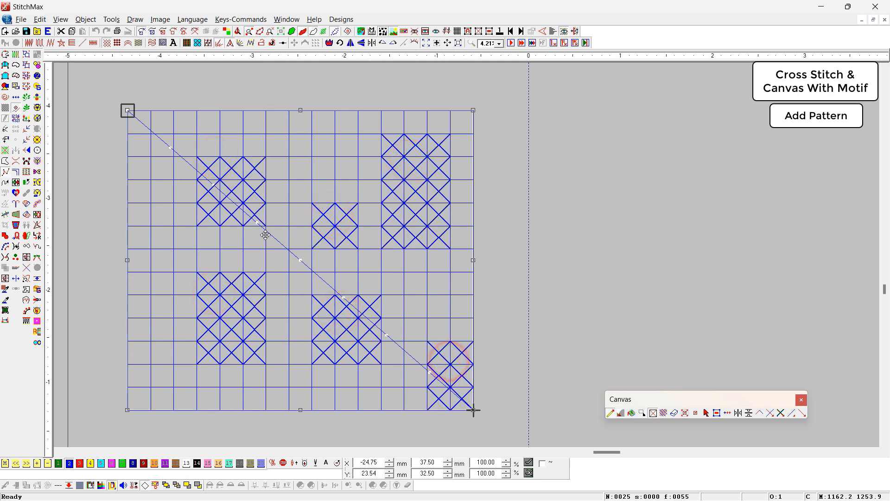
left_click_drag(139, 231, 160, 265)
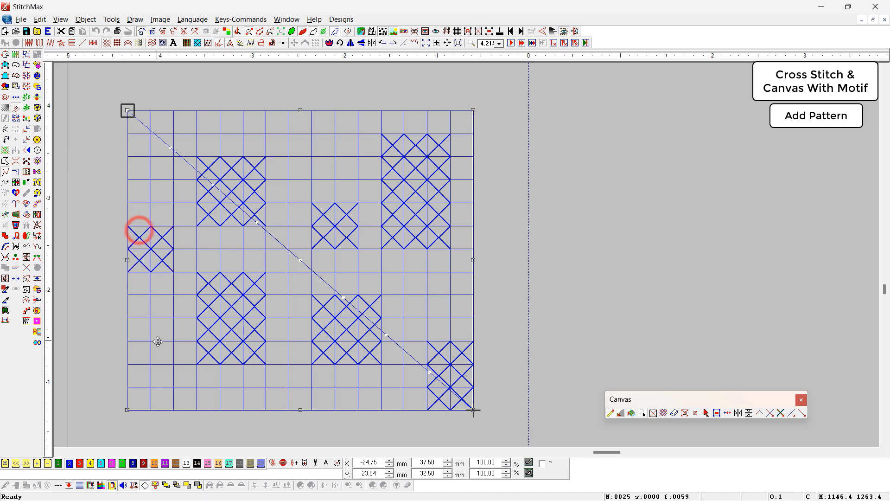
left_click_drag(146, 360, 149, 400)
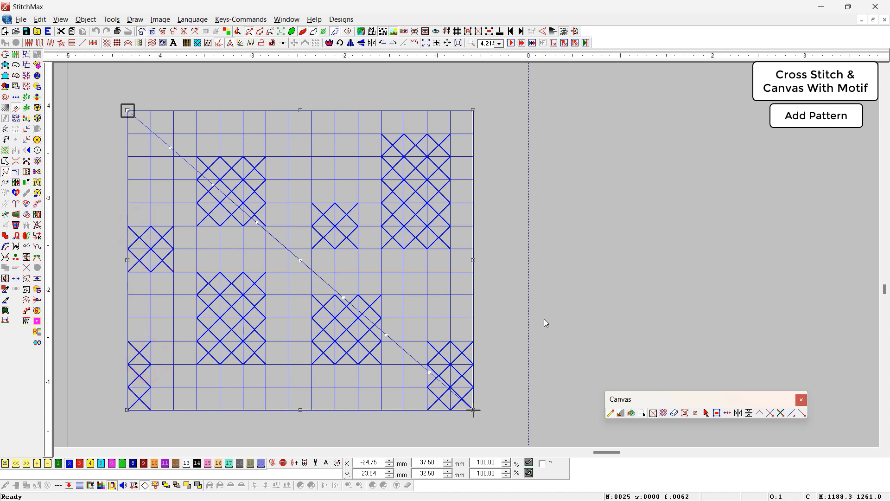
left_click(587, 326)
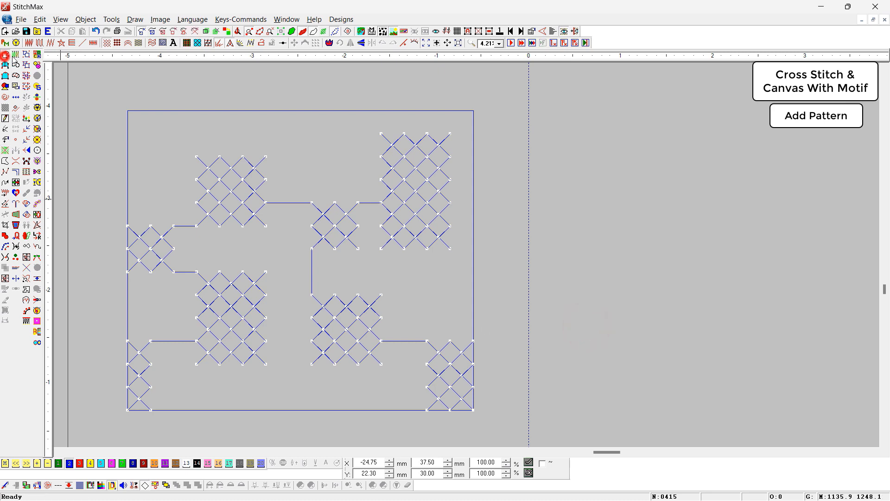
Draw a line-fill triangle about 5.8 by 3.4 mm to the right of the canvas and set its stitch length to 5 mm.
left_click(81, 43)
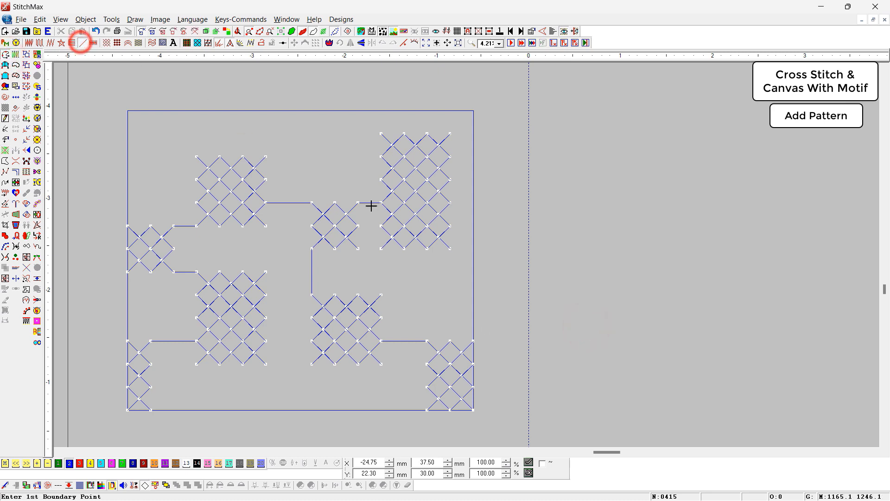
left_click(608, 324)
left_click(635, 293)
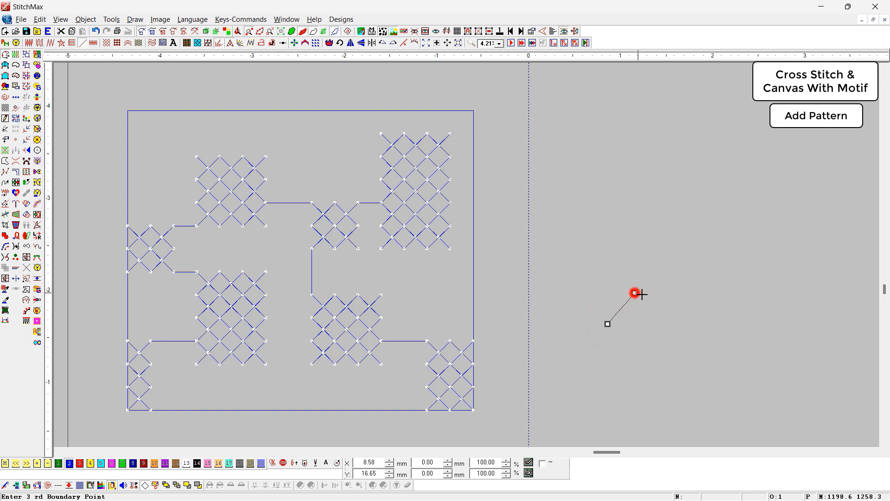
left_click(662, 324)
key("Return")
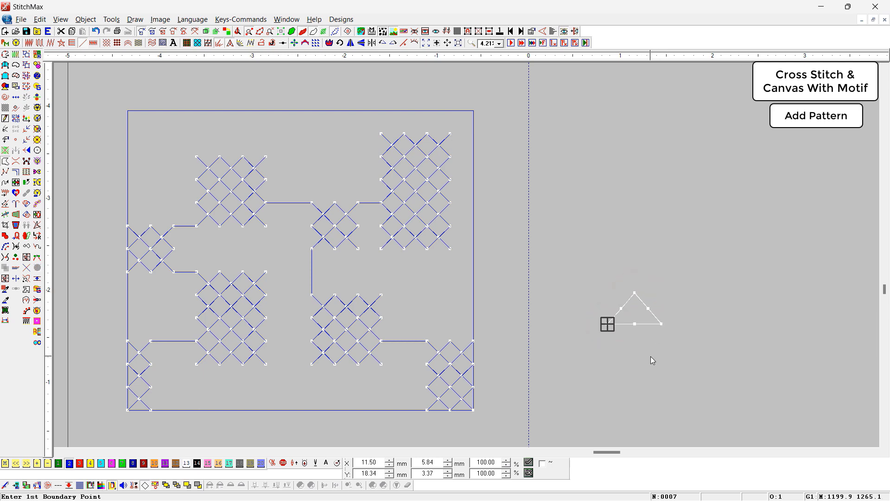
key("p")
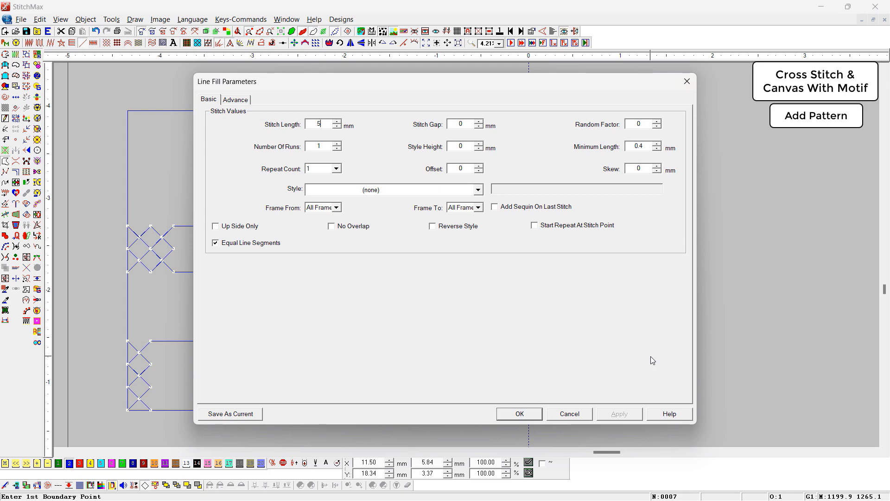
key("Return")
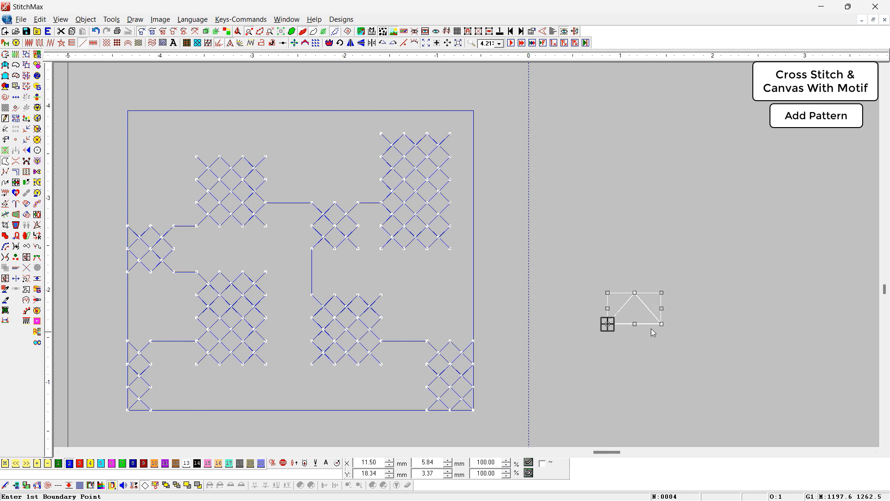
Set the triangle's area edge type to Pattern in its object properties.
key("alt+Return")
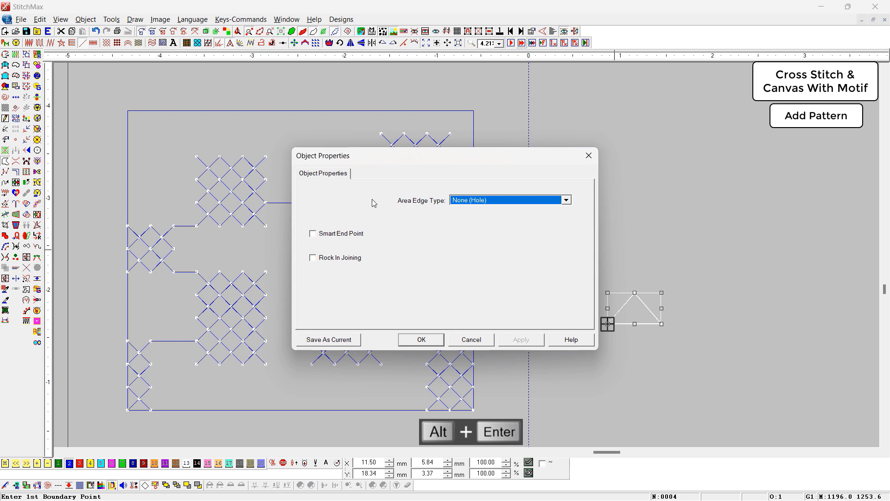
left_click(453, 202)
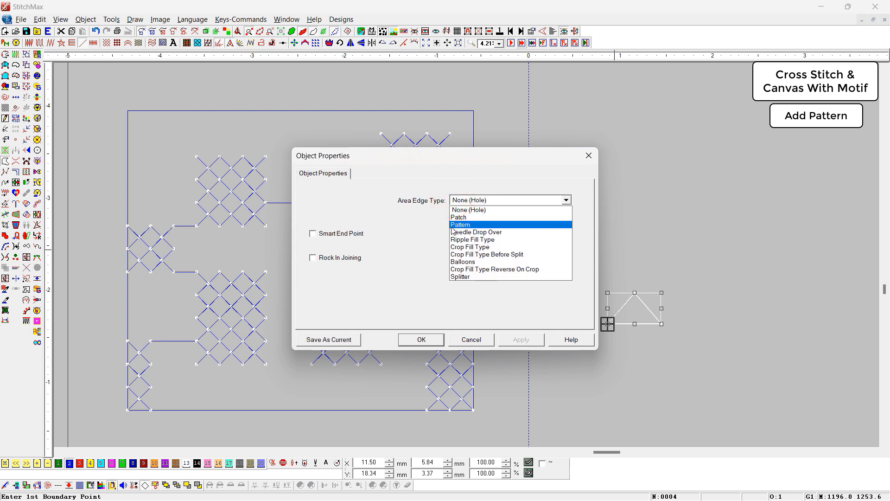
left_click(469, 225)
left_click(422, 339)
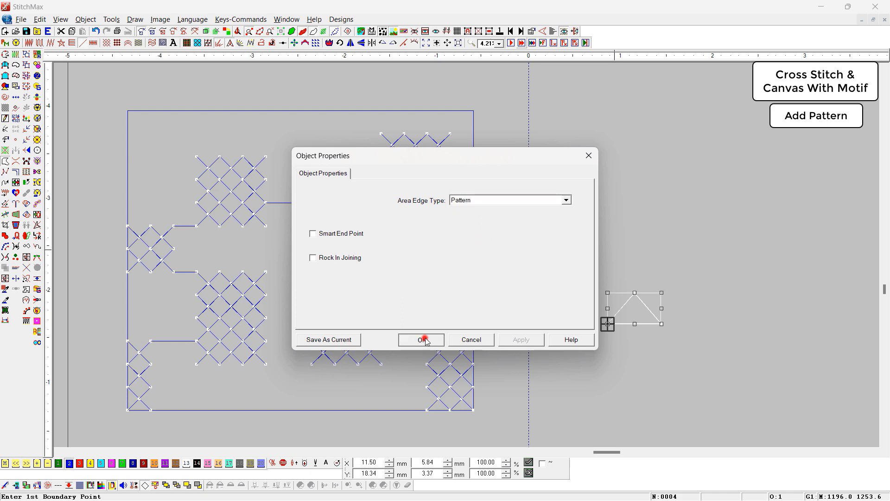
Select the blue canvas together with the triangle and combine them so the triangle pattern replaces the cross stitches.
left_click(390, 185)
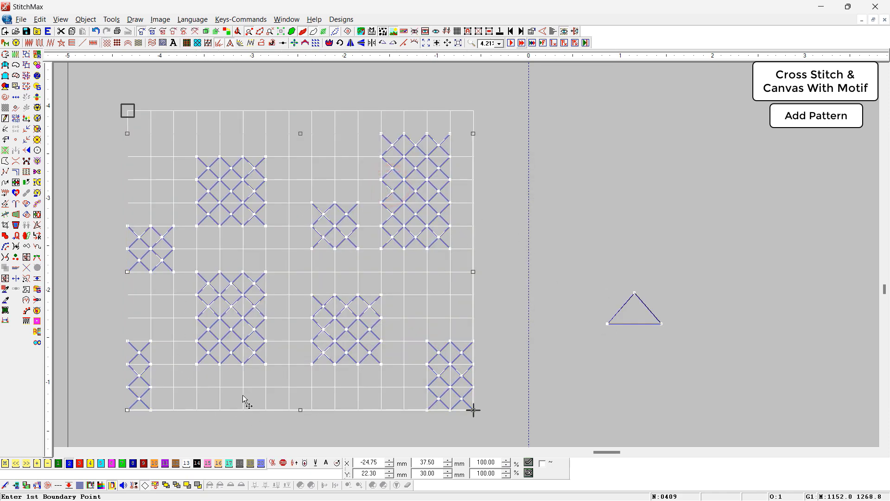
left_click_drag(582, 271, 706, 380)
key("ctrl+w")
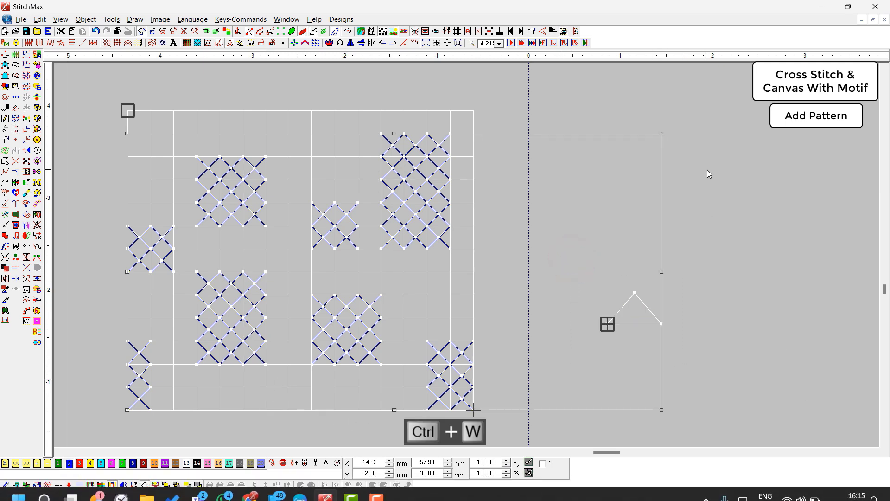
left_click(688, 171)
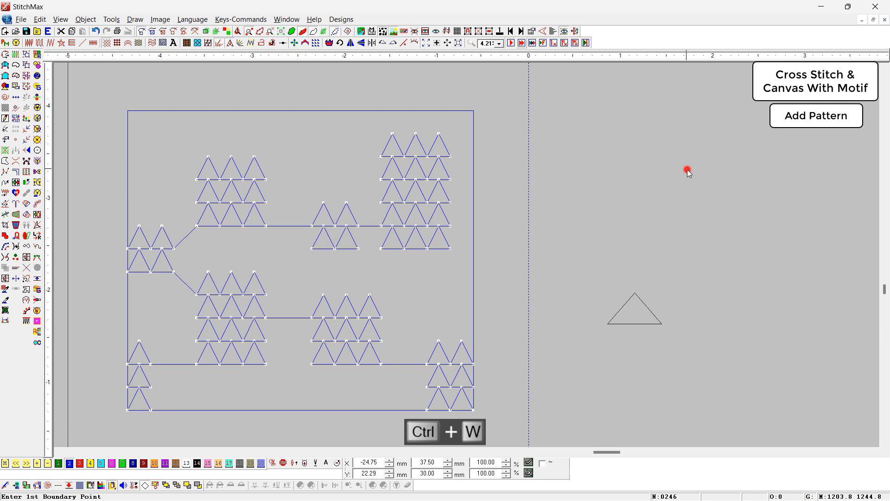
Examine the triangle pattern stitches in the blue canvas up close and as a whole.
right_click(461, 215)
left_click_drag(310, 154, 493, 212)
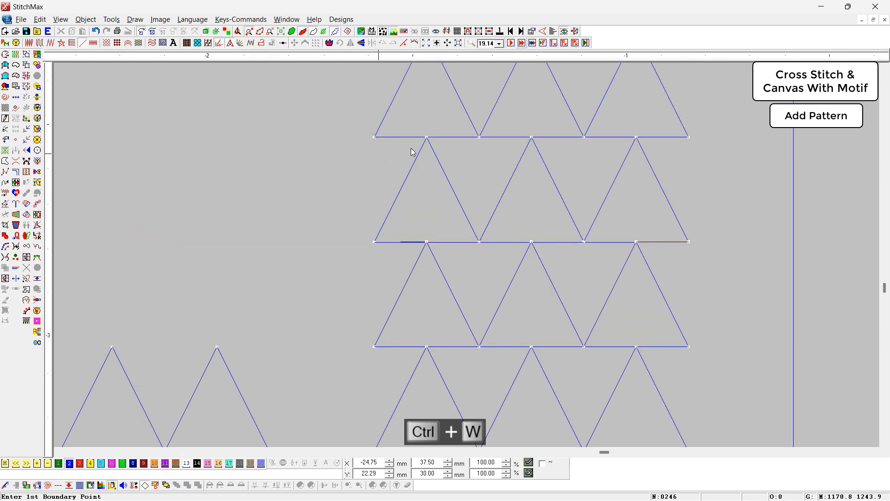
scroll(411, 149, "down", 6)
right_click(594, 241)
left_click_drag(269, 235, 537, 358)
scroll(514, 270, "down", 3)
scroll(621, 276, "down", 4)
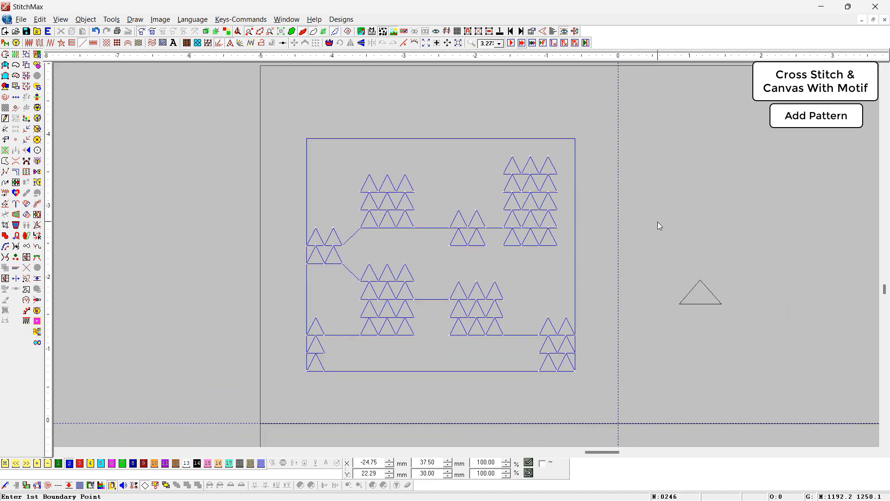
Draw a blue canvas about 27.5 by 17.5 mm to the right of the triangle and fill all its cells with cross stitches.
scroll(605, 269, "up", 5)
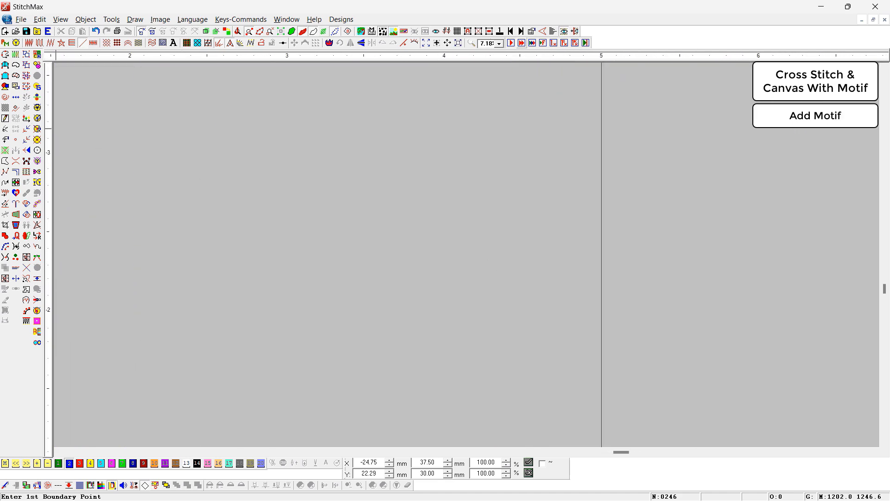
mouse_move(163, 121)
left_mouse_down()
mouse_move(398, 328)
mouse_move(541, 405)
mouse_move(598, 416)
left_mouse_up()
left_click(598, 415)
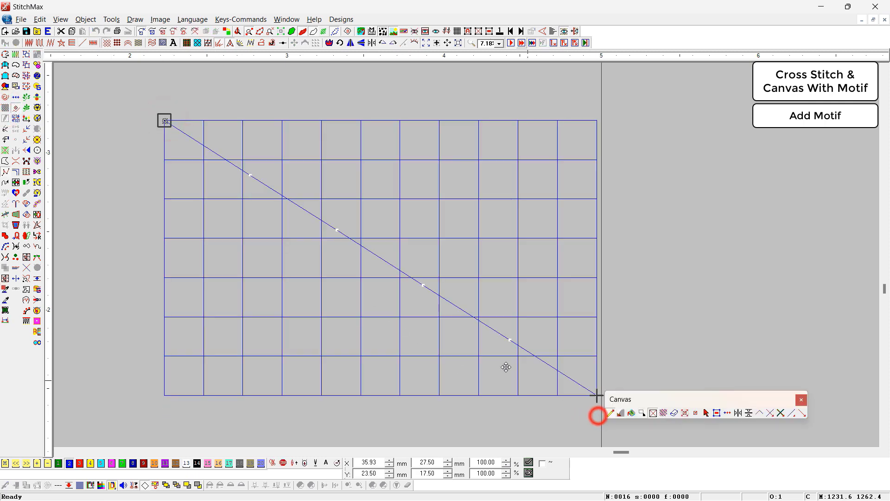
left_click(760, 414)
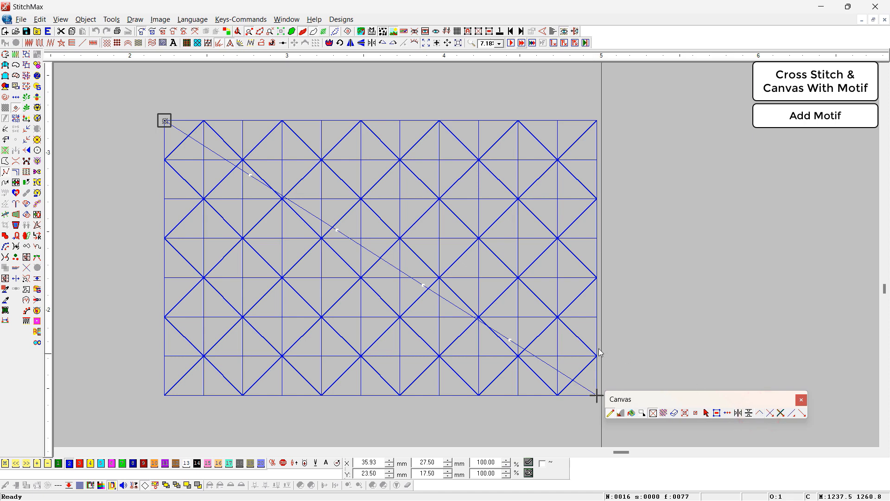
Set Motif 1 of the new canvas's cross stitch parameters to SatinVertical and finish the canvas.
double_click(444, 321)
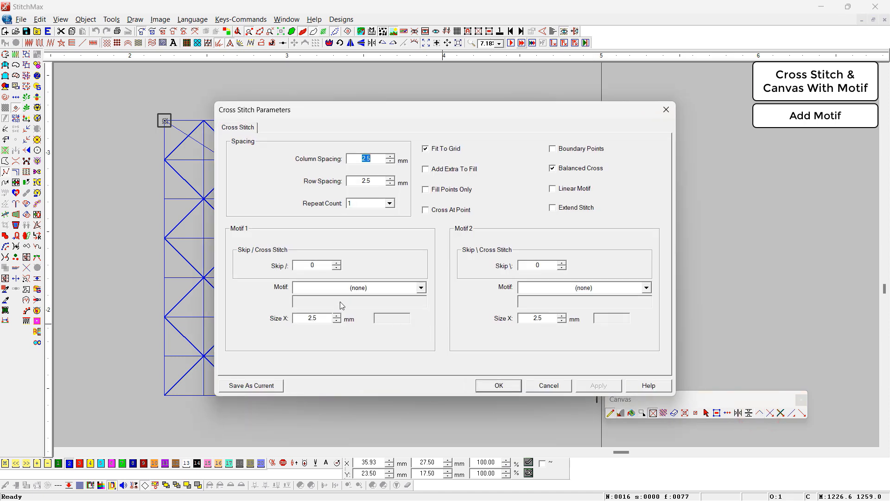
left_click(317, 288)
type("sa")
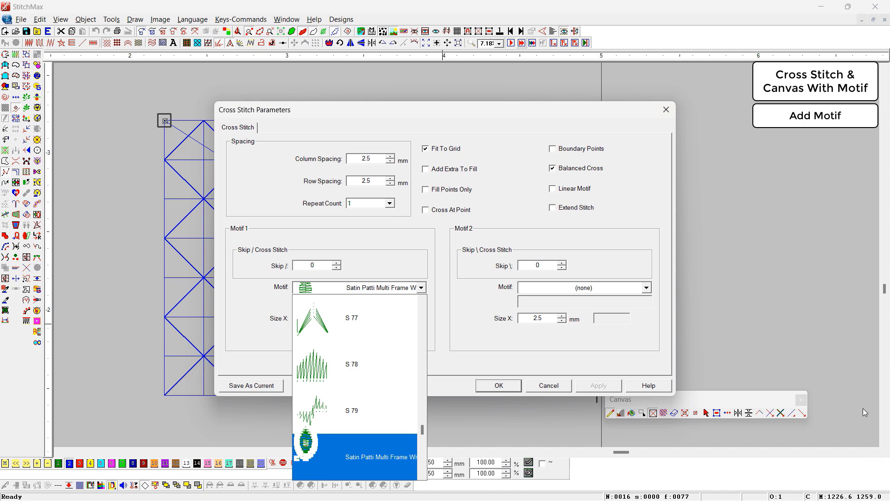
key("Down")
key("Down")
key("Down")
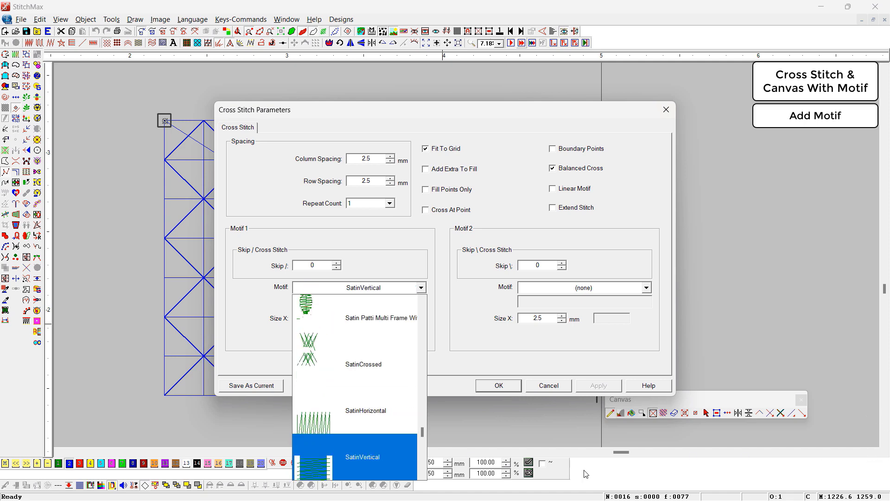
left_click(403, 467)
left_click(508, 386)
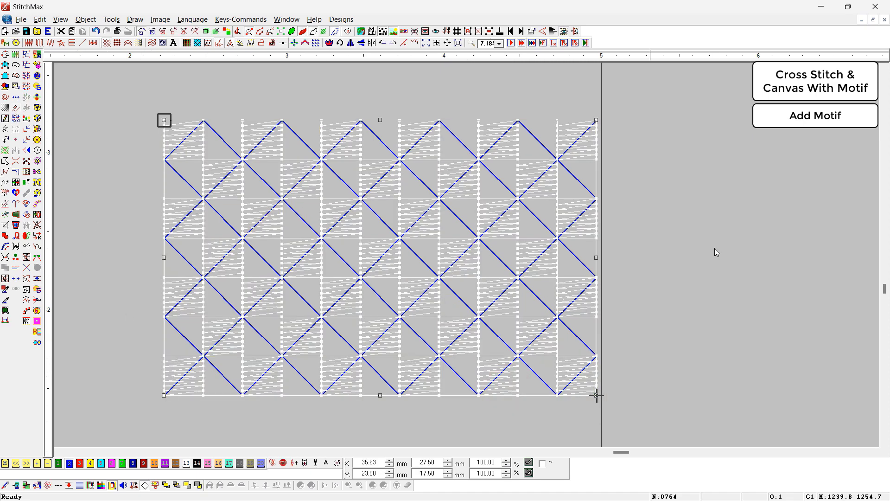
left_click(717, 252)
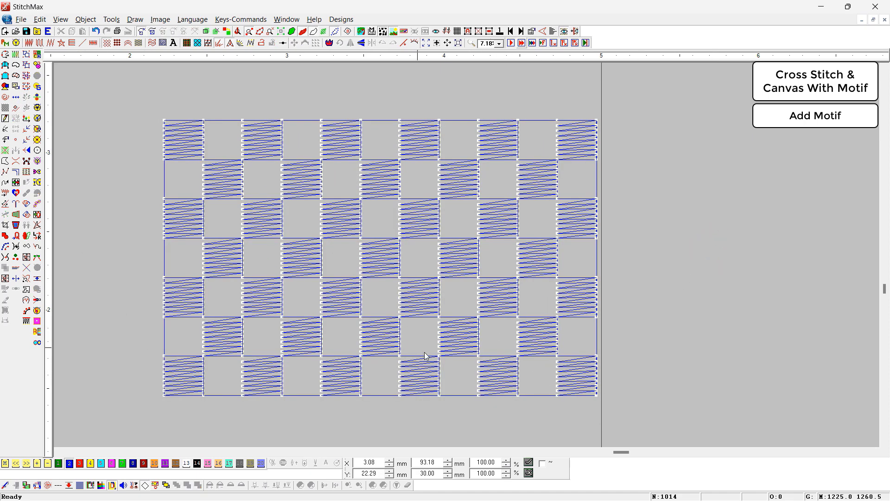
Reopen the satin-filled canvas for editing, switch to red thread, and fill all its cells with cross stitches.
double_click(371, 314)
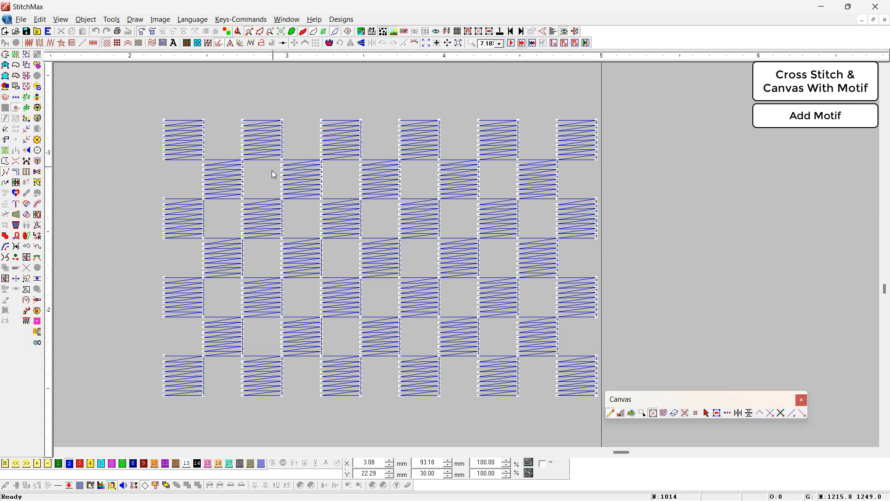
left_click(329, 231)
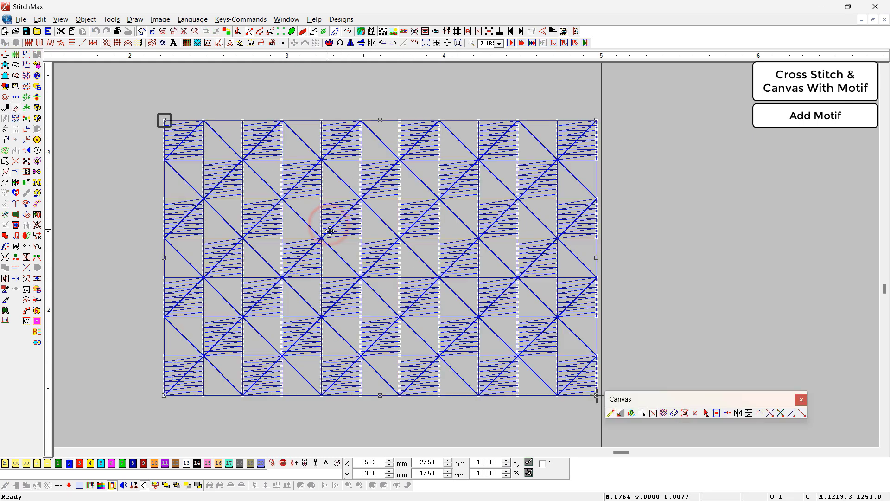
key("ctrl+d")
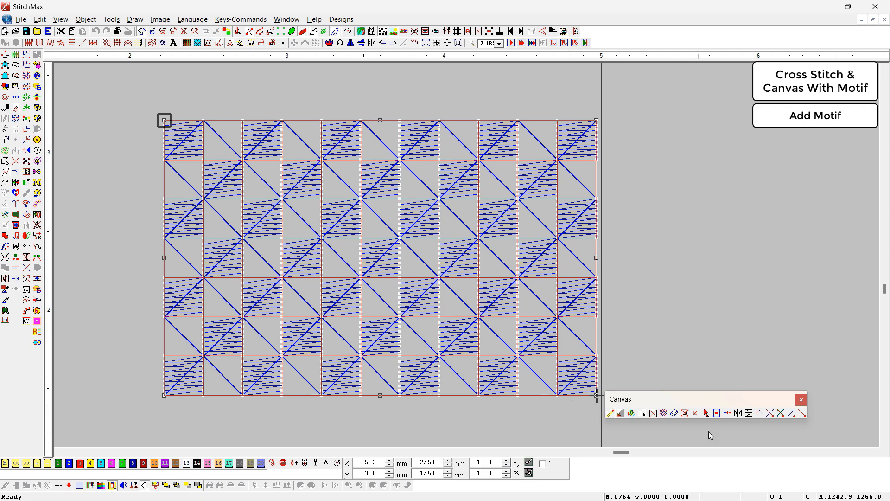
left_click(758, 414)
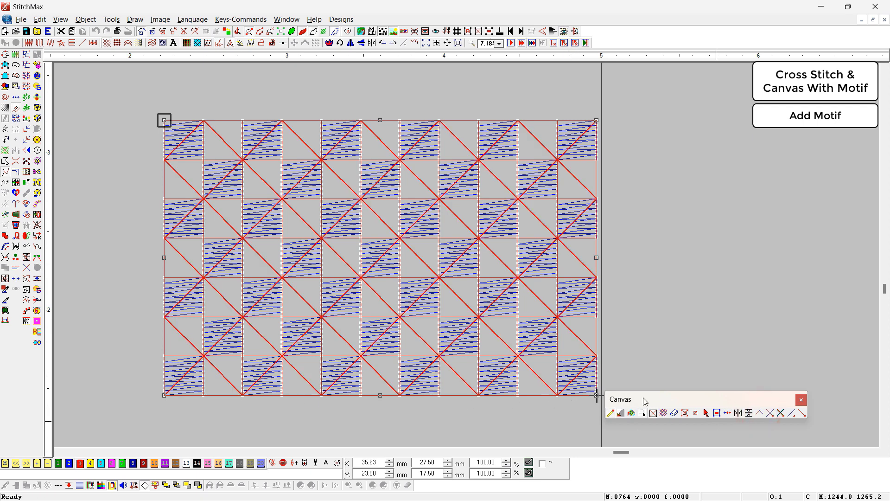
Set Motif 1 of the red cross stitches to (none) and Motif 2 to SatinHorizontal, and finish the canvas.
key("ctrl+d")
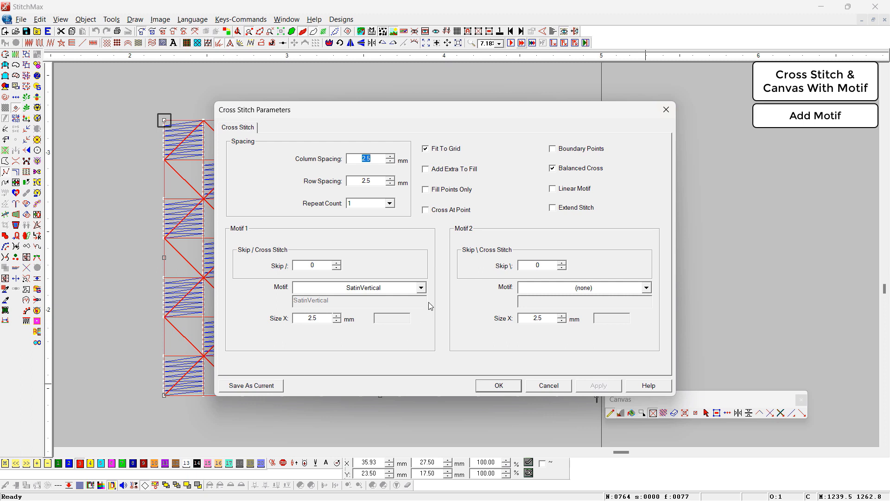
left_click(422, 289)
scroll(389, 334, "up", 12)
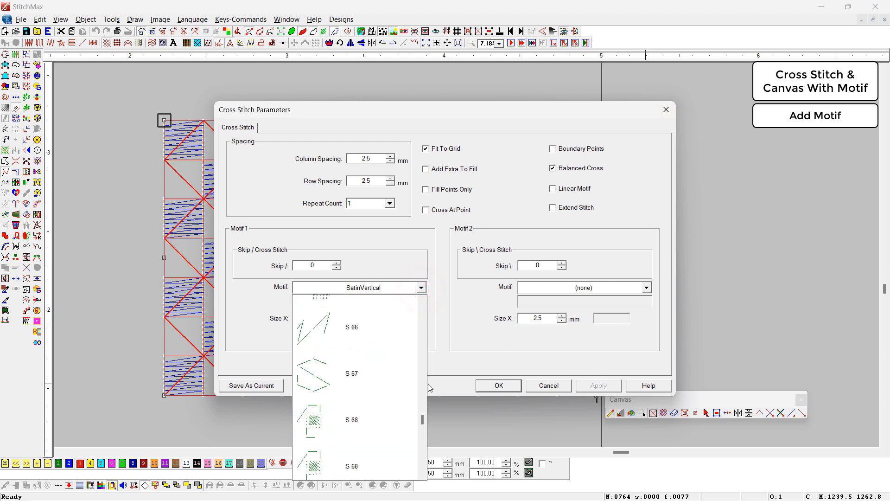
left_click_drag(422, 403, 422, 300)
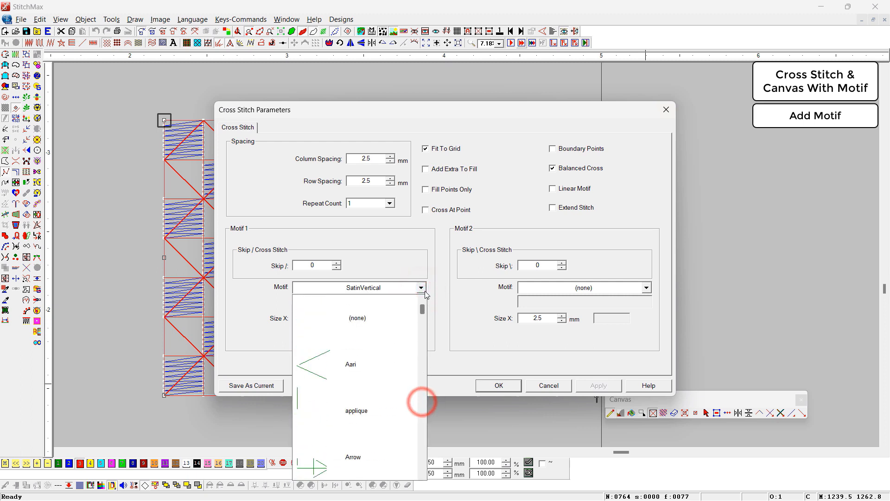
left_click(396, 324)
left_click(536, 289)
scroll(549, 414, "down", 10)
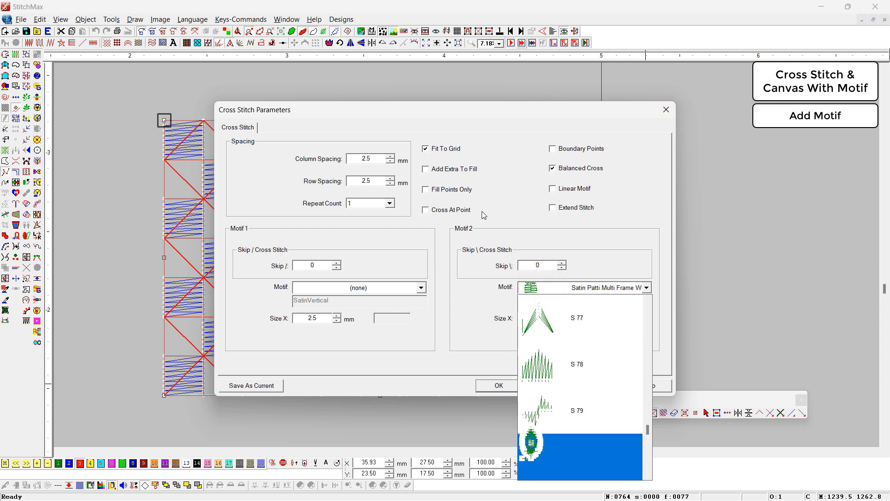
scroll(603, 464, "down", 2)
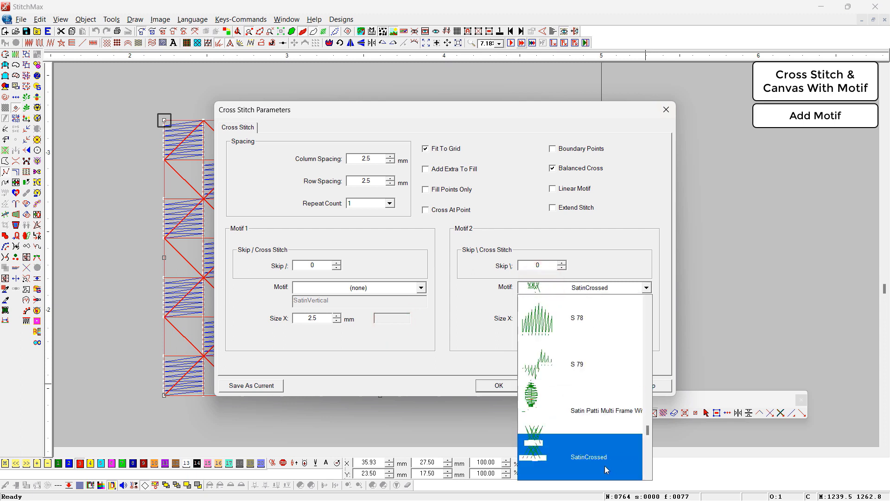
left_click(597, 464)
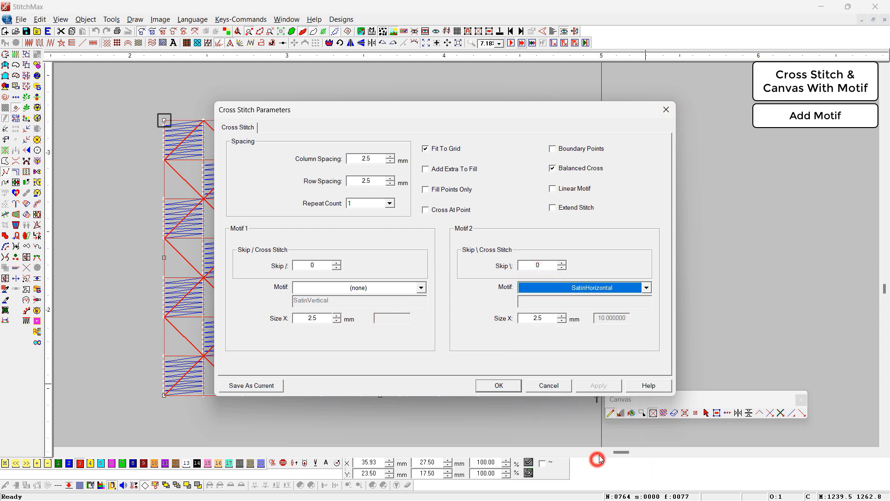
left_click(501, 386)
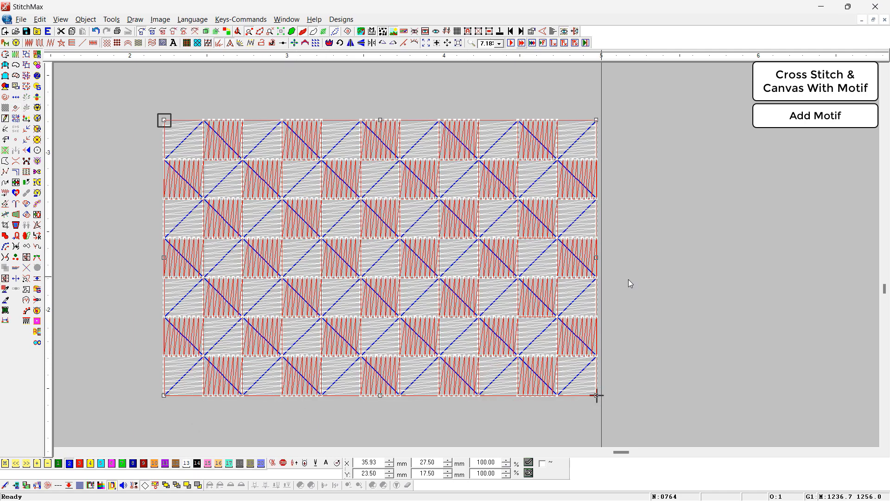
left_click(642, 287)
Examine the alternating blue and red satin motifs in the canvas up close and as a whole.
right_click(475, 270)
left_click_drag(99, 183, 611, 391)
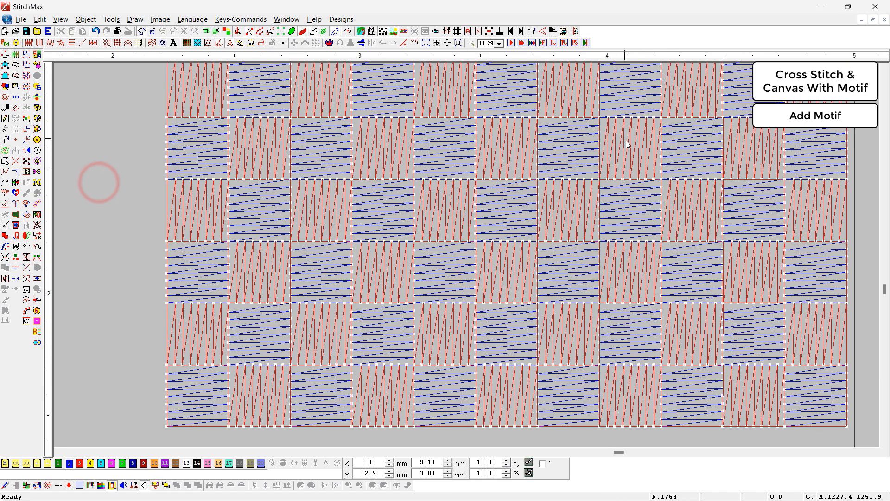
scroll(631, 95, "down", 1)
scroll(567, 48, "down", 2)
key("Left")
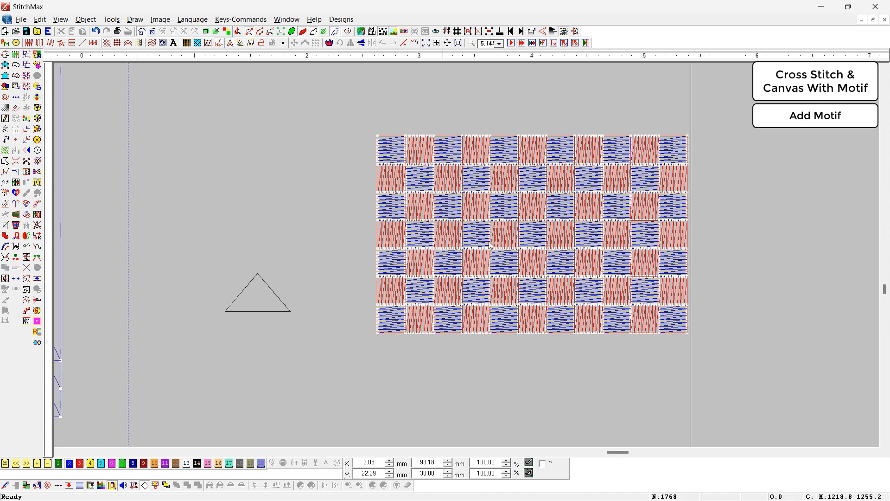
key("Right")
key("Right")
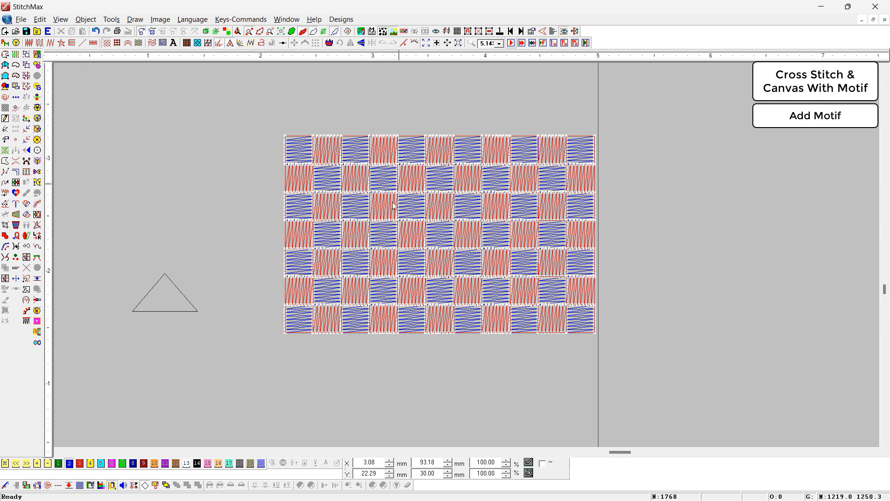
scroll(504, 253, "up", 1)
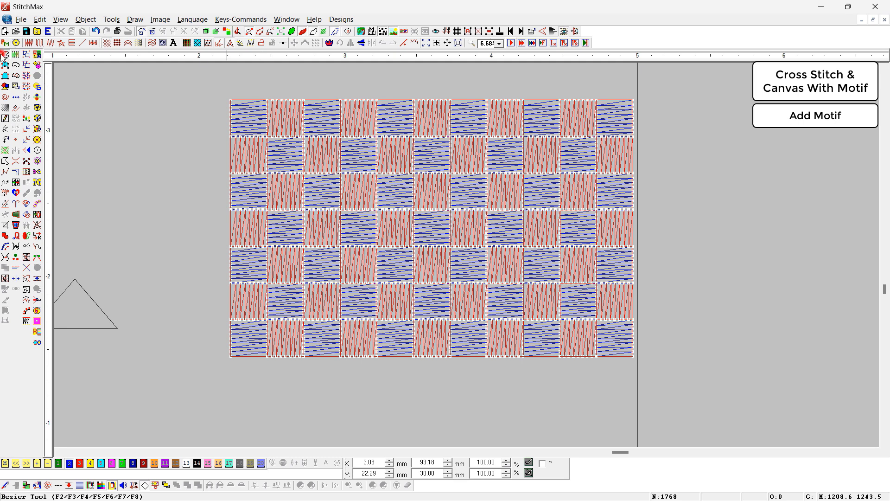
Draw a closed rounded line shape about 12.7 by 11.7 mm over the middle of the satin motif canvas.
left_click(84, 42)
left_click(502, 296)
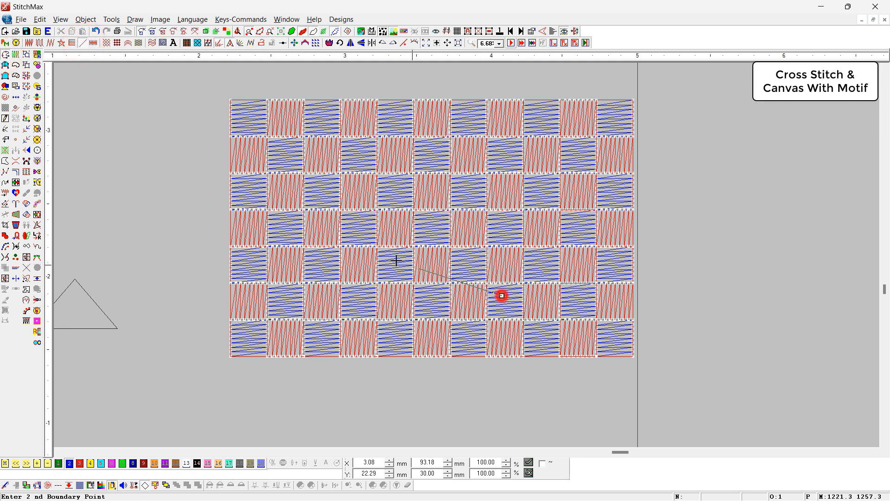
left_click(352, 262)
left_click(324, 146)
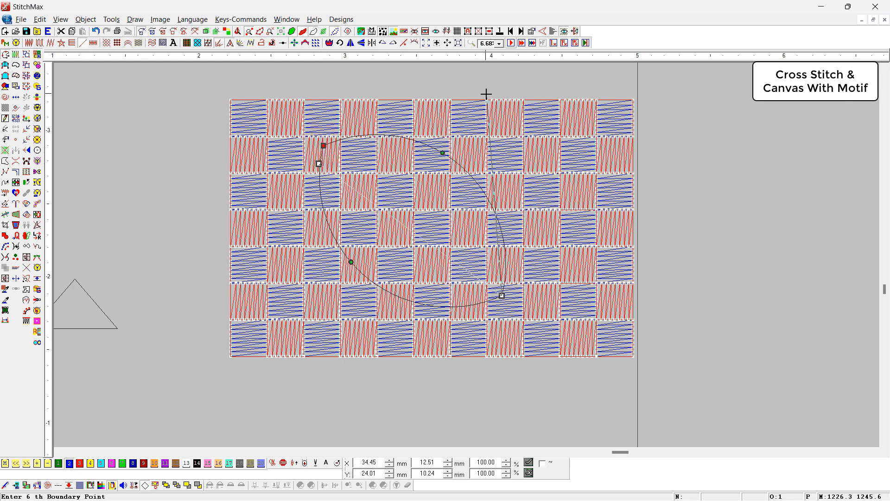
key("Return")
Set the Area Edge Type of the rounded shape on the motif canvas to Crop Fill Type.
key("alt+Return")
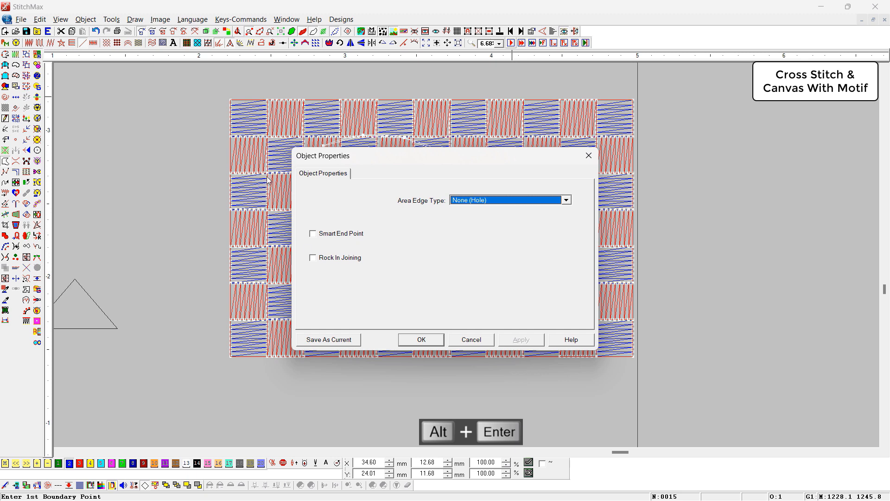
left_click(467, 204)
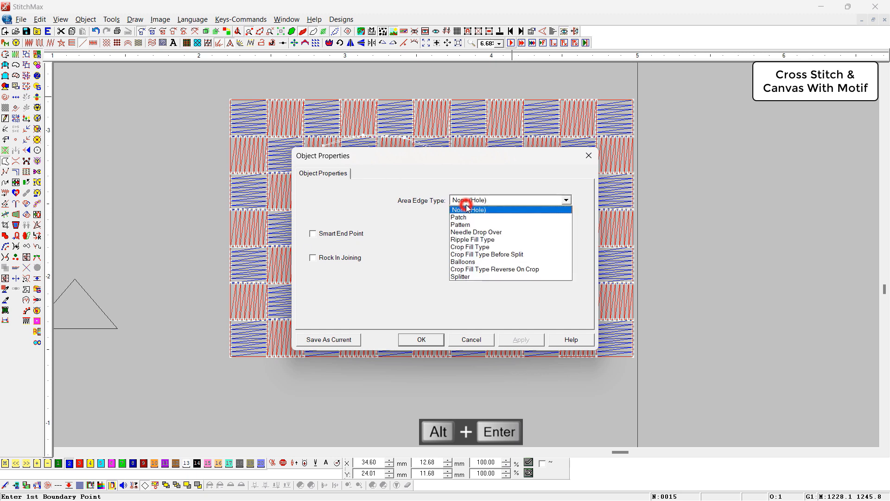
left_click(480, 247)
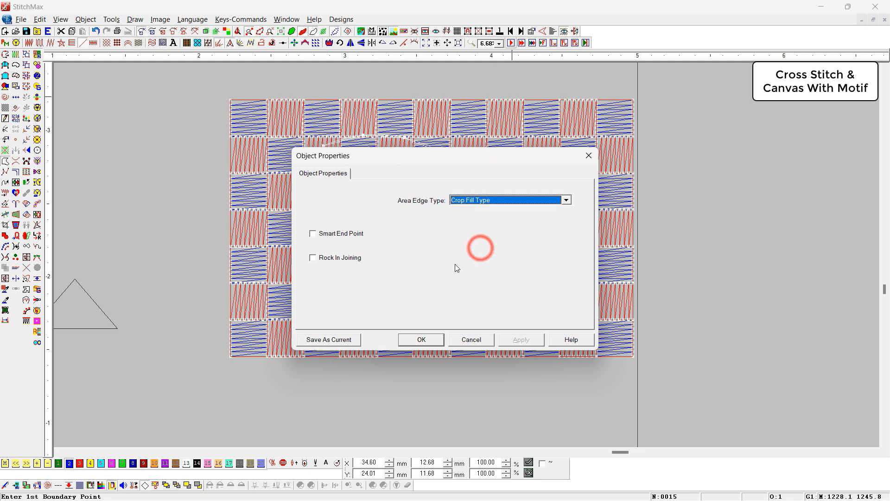
left_click(421, 340)
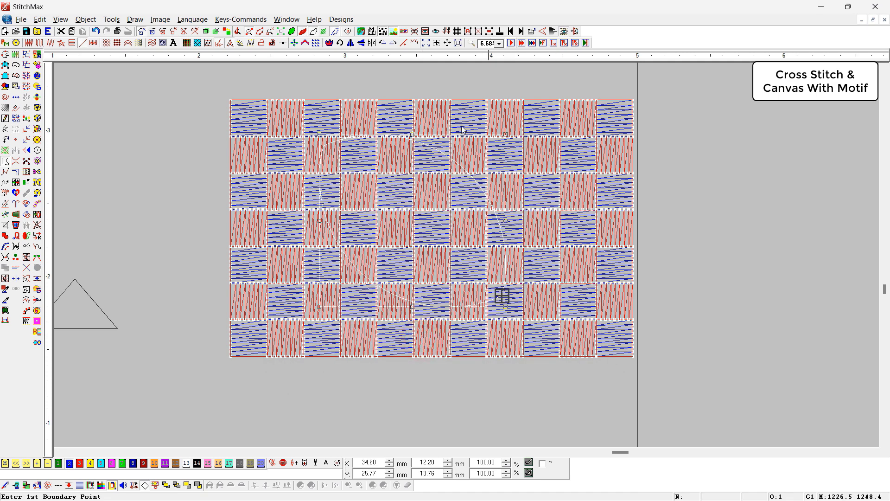
Group the satin motif canvas with the rounded shape and crop the motifs to that shape.
left_click_drag(183, 80, 711, 408)
key("ctrl+g")
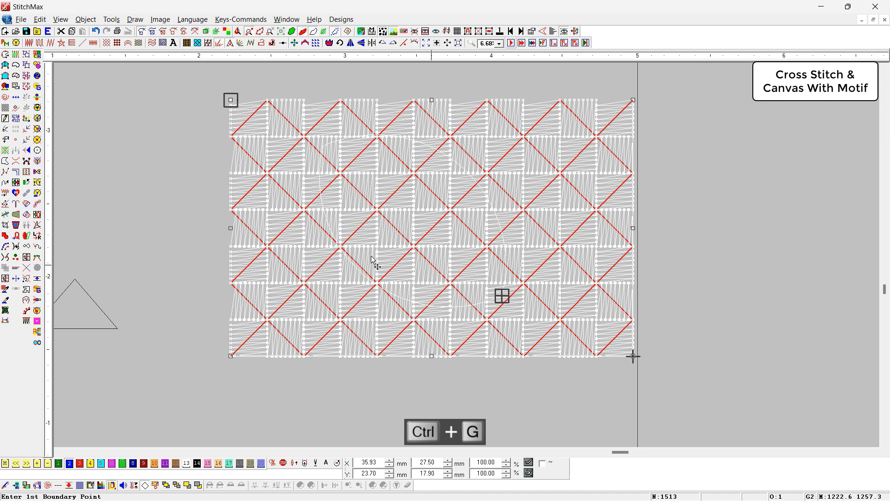
left_click(26, 300)
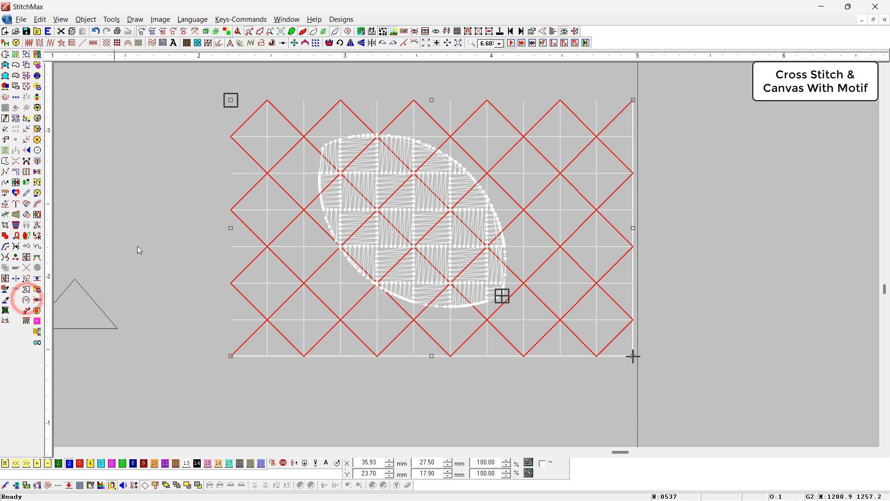
left_click(161, 210)
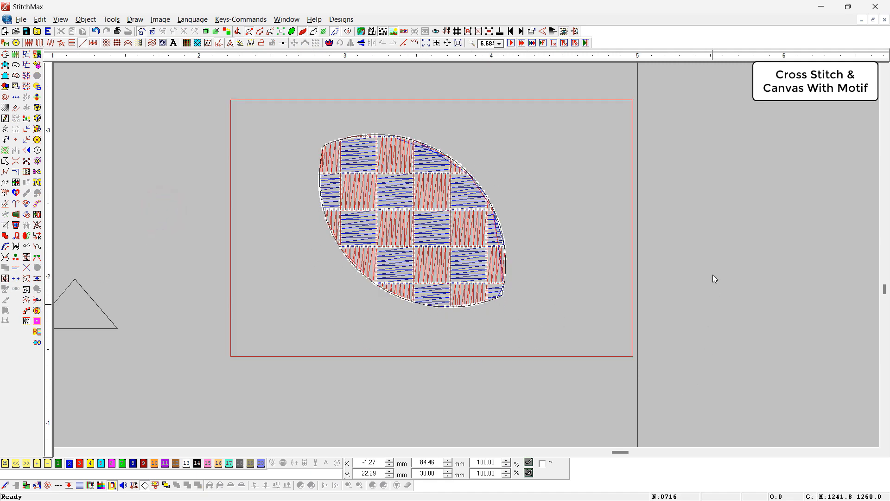
Create a new blue canvas about 27.5 by 15 mm in an empty area and fill its alternate cells with cross stitches.
left_click(699, 246)
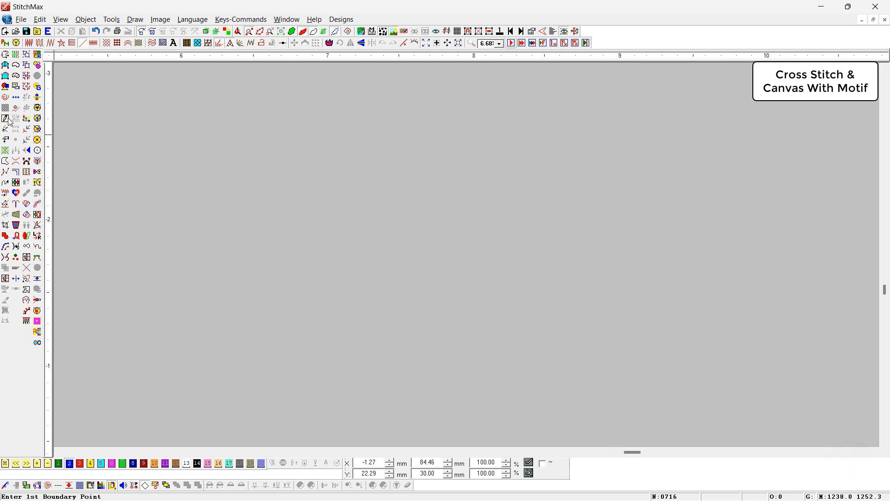
left_click_drag(156, 146, 584, 384)
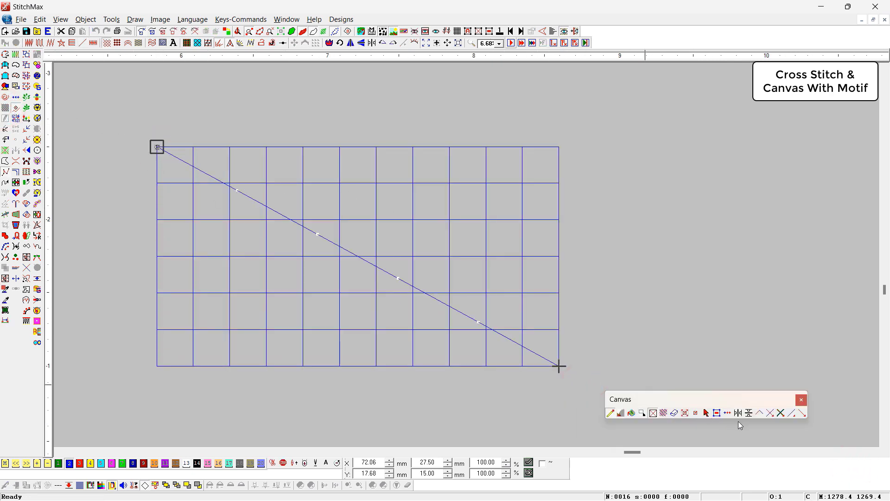
left_click(761, 413)
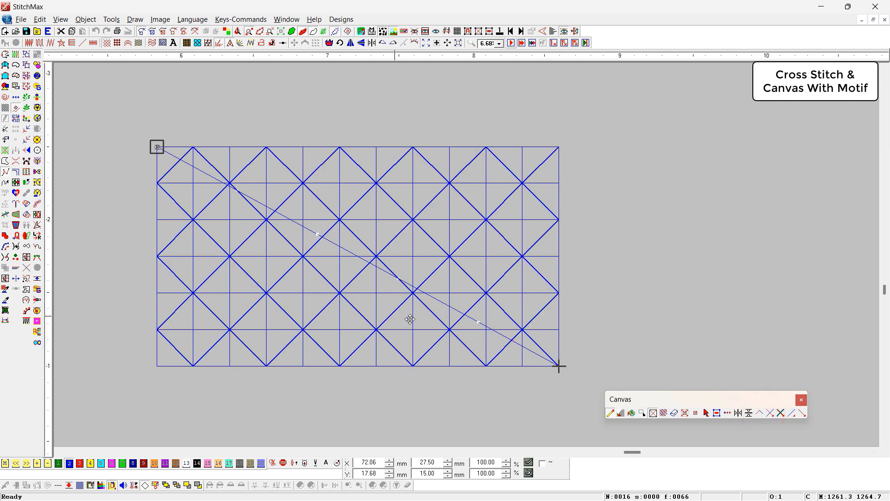
left_click(640, 287)
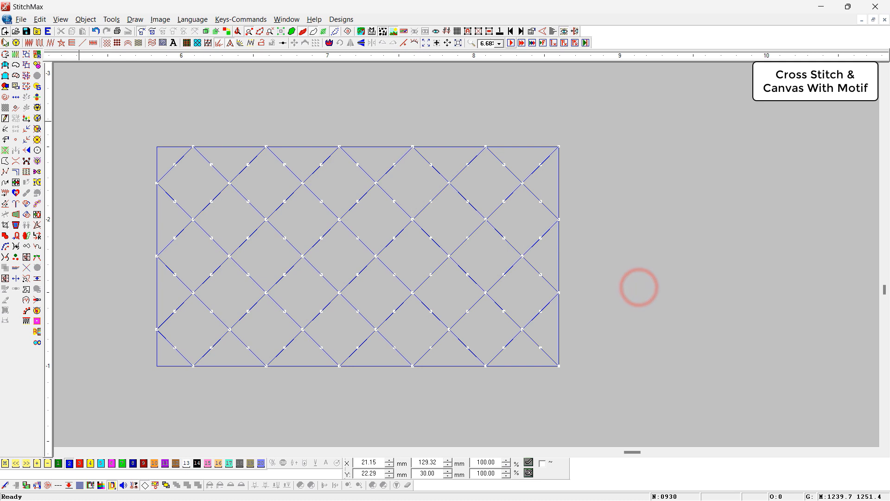
Draw a closed line triangle about 3.5 by 2.9 mm beside the new canvas and set its Area Edge Type to Pattern.
left_click(83, 43)
left_click(613, 311)
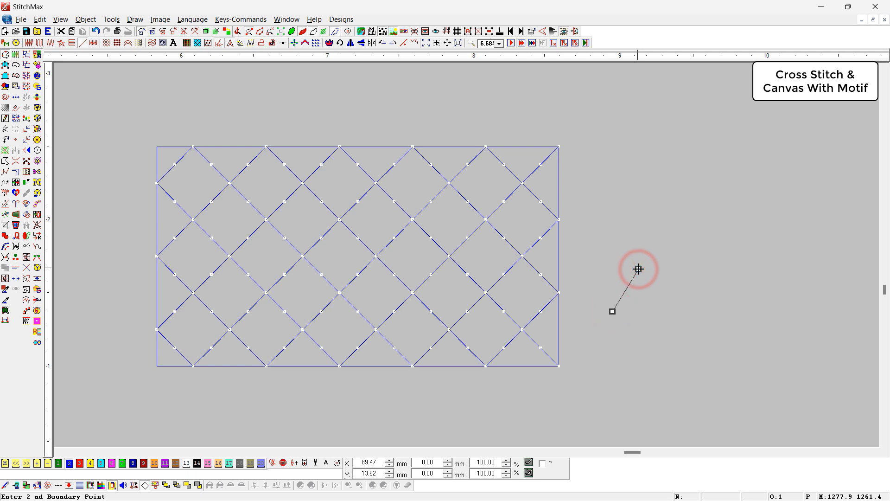
left_click(664, 311)
key("alt+Return")
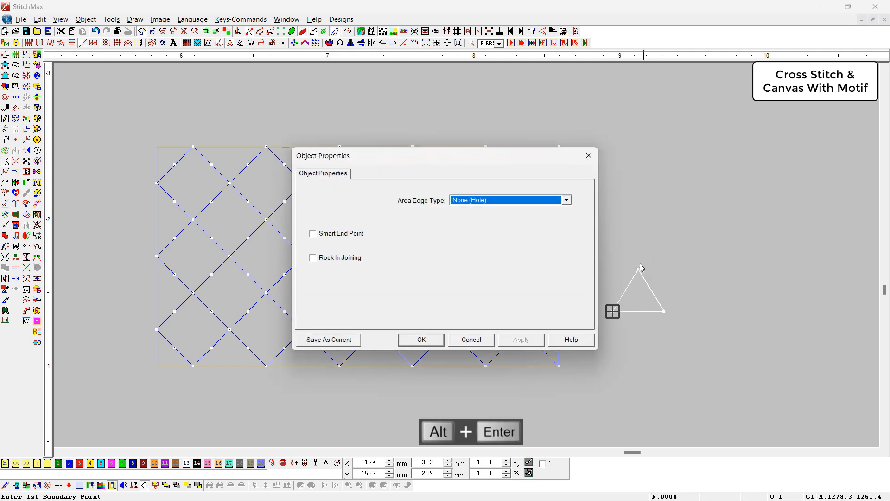
left_click(473, 207)
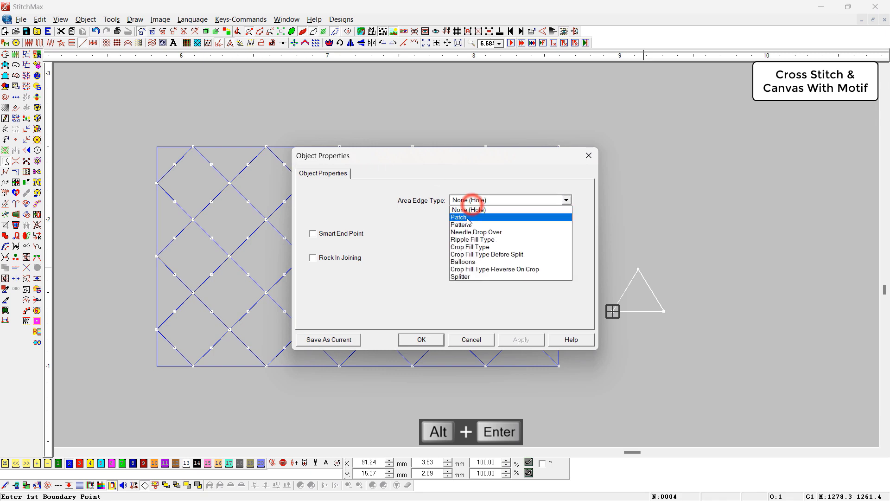
left_click(469, 221)
left_click(420, 340)
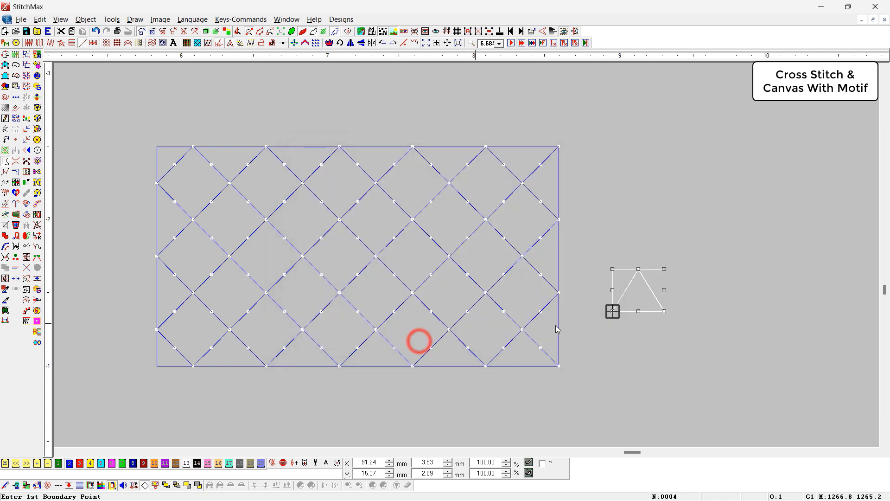
left_click(628, 367)
Combine the new canvas with the triangle so that the triangle replaces the blue cross stitches as their pattern.
left_click(513, 255)
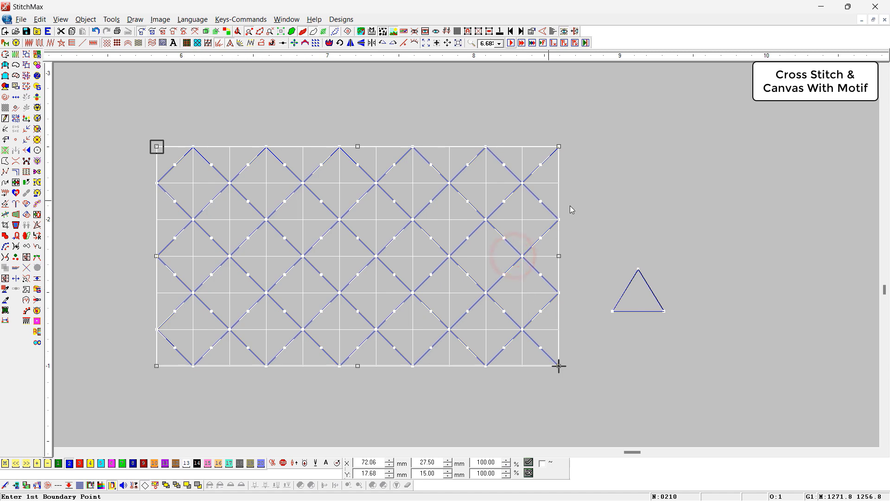
left_click_drag(582, 211, 737, 395)
key("ctrl+w")
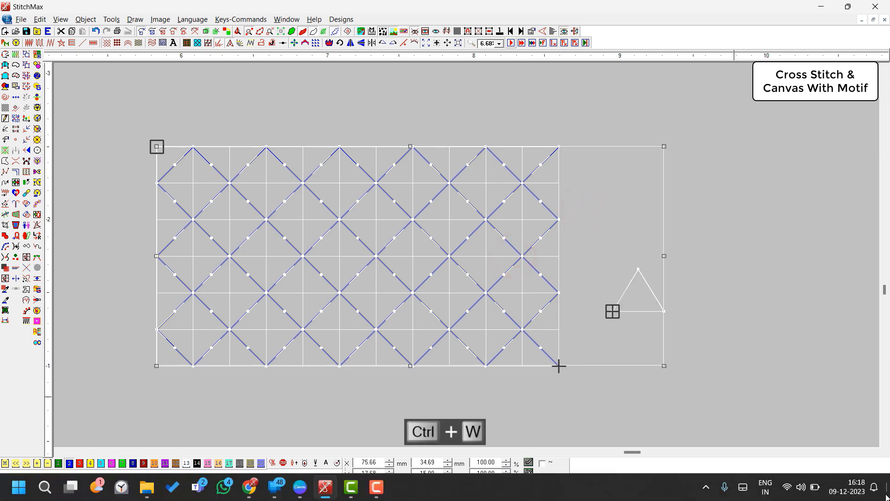
left_click(732, 302)
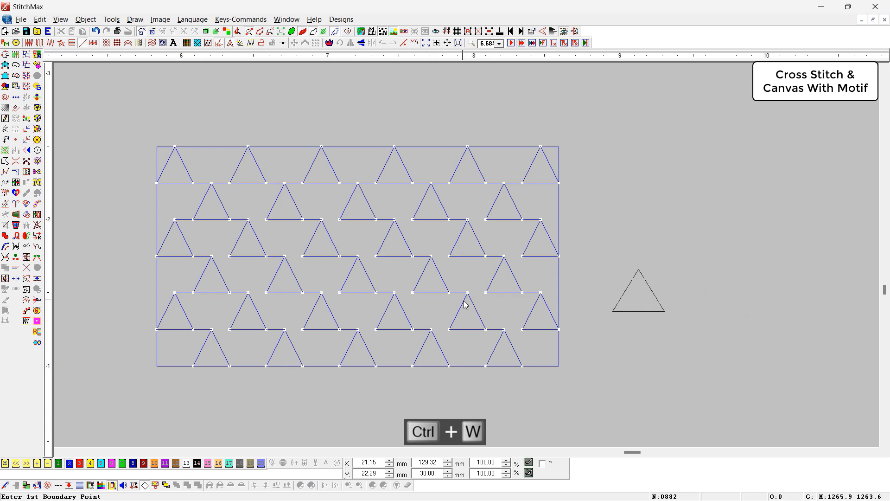
key("ctrl+w")
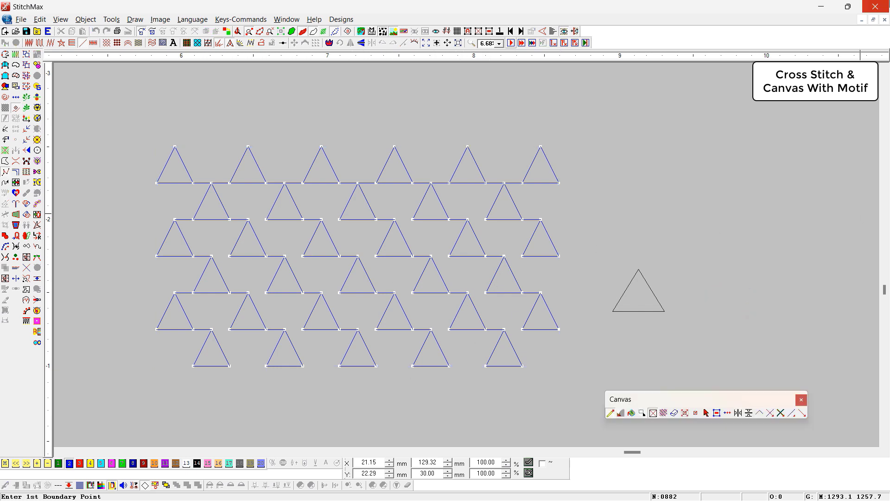
Reopen the triangle canvas for editing, switch to red thread, fill the remaining alternate cells with stitches, and finish the canvas.
left_click(425, 240)
key("ctrl+d")
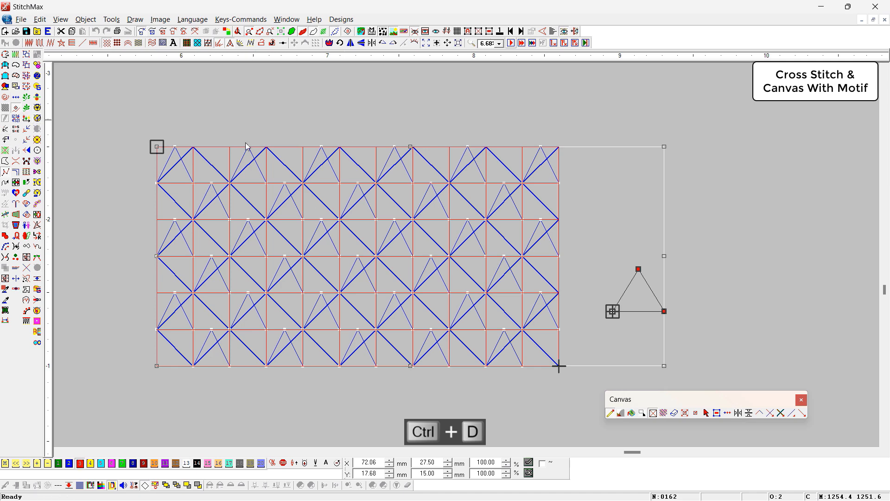
left_click(758, 415)
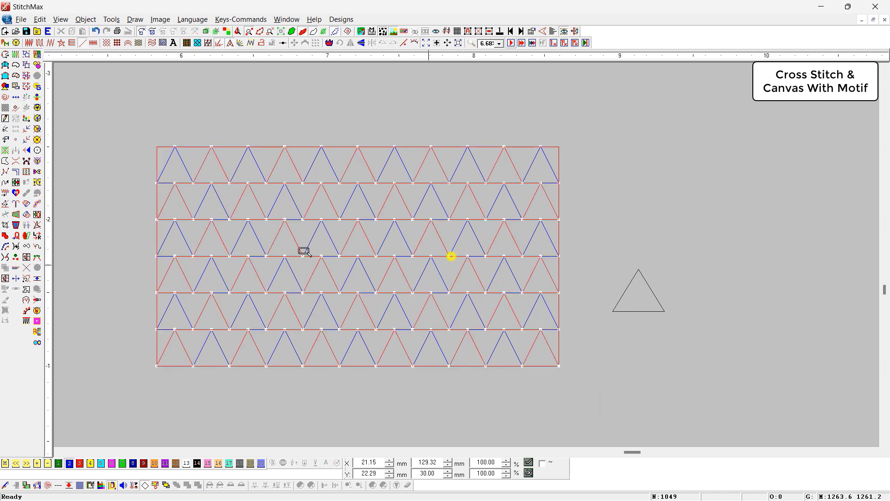
Examine the alternating blue and red triangles in the canvas up close and as a whole.
left_click_drag(243, 173, 537, 263)
scroll(395, 189, "down", 2)
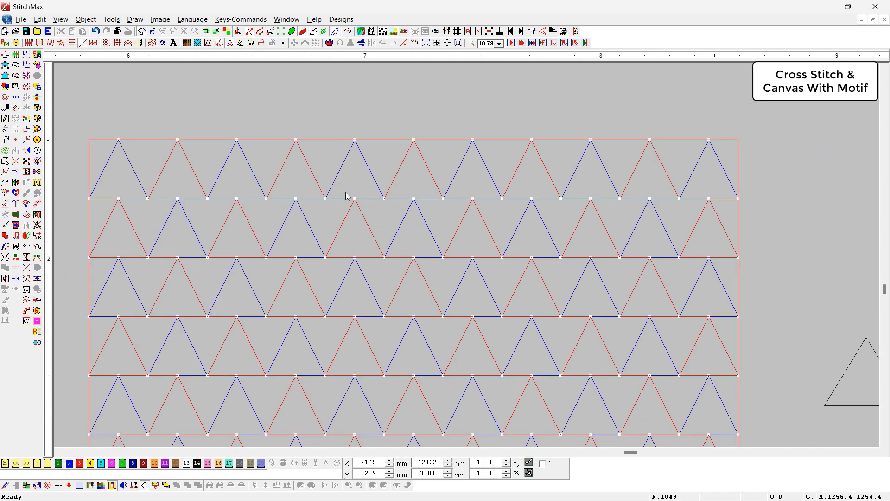
scroll(348, 195, "down", 1)
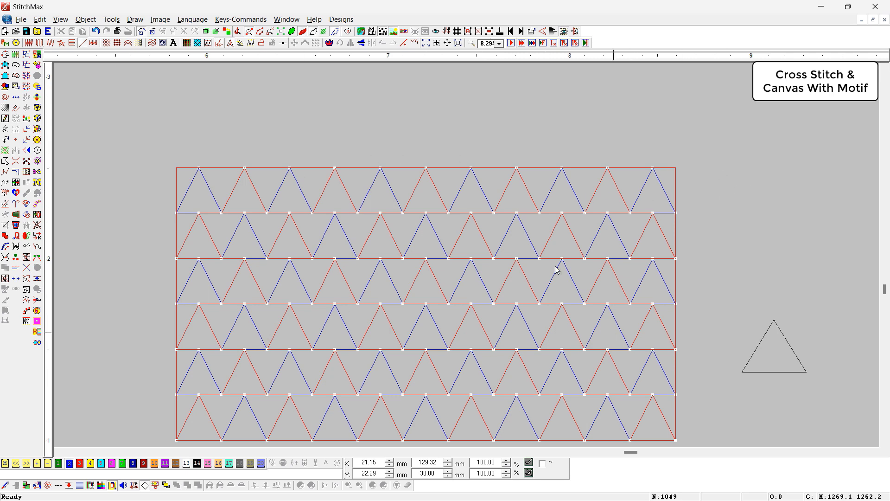